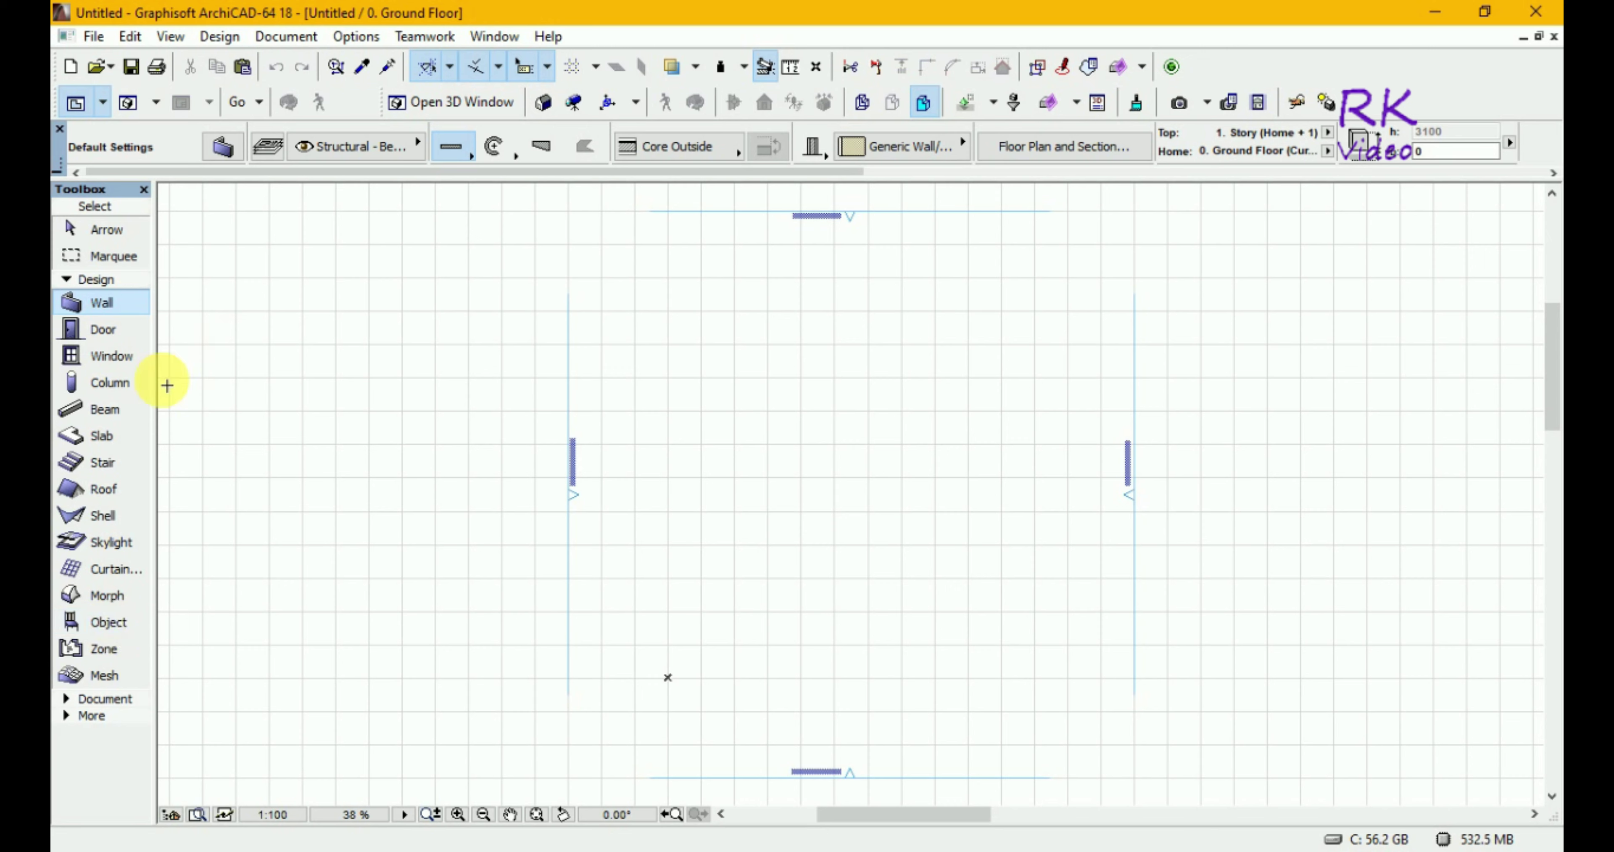
Step: Activate the Slab tool to start drawing a slab on the ground floor plan
left_click(103, 433)
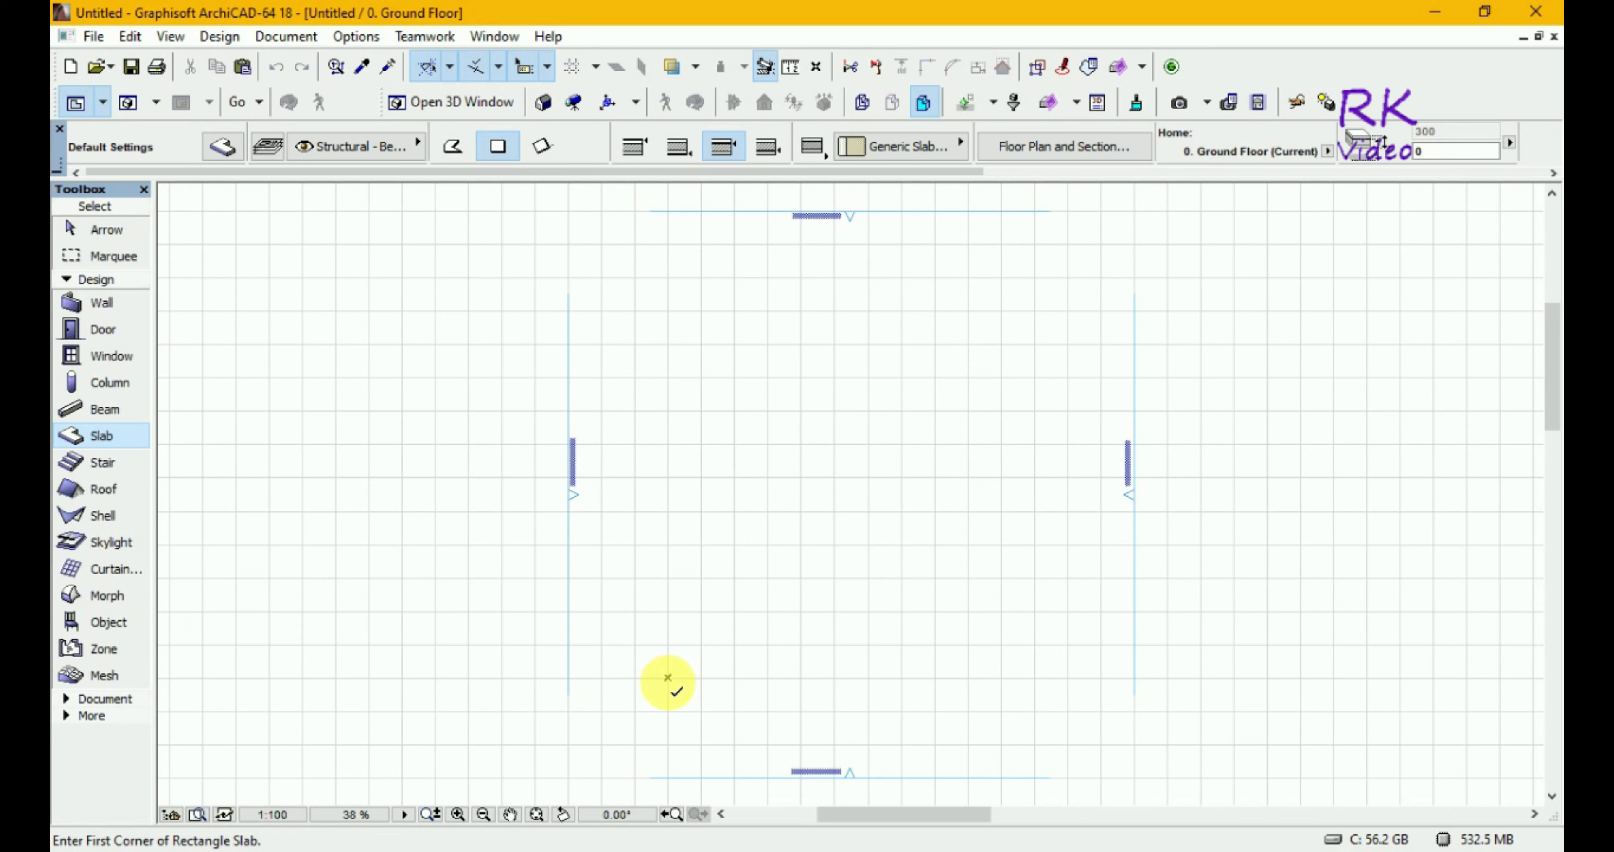
Step: Draw a polygonal slab with a V-shaped notch in its bottom edge, then exit slab mode
left_click(453, 147)
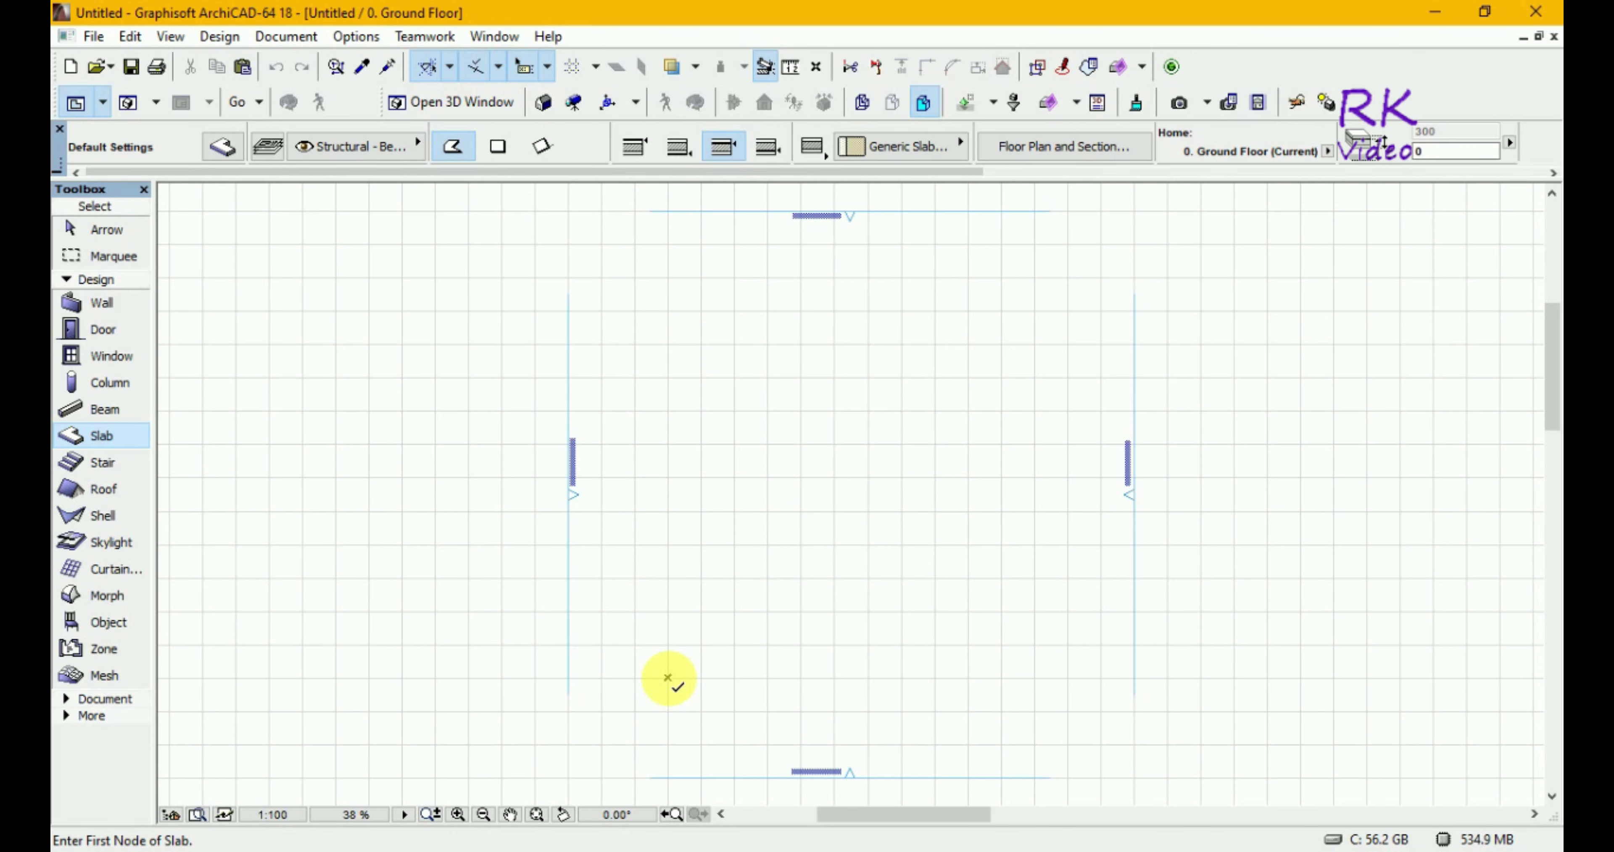
left_click(668, 676)
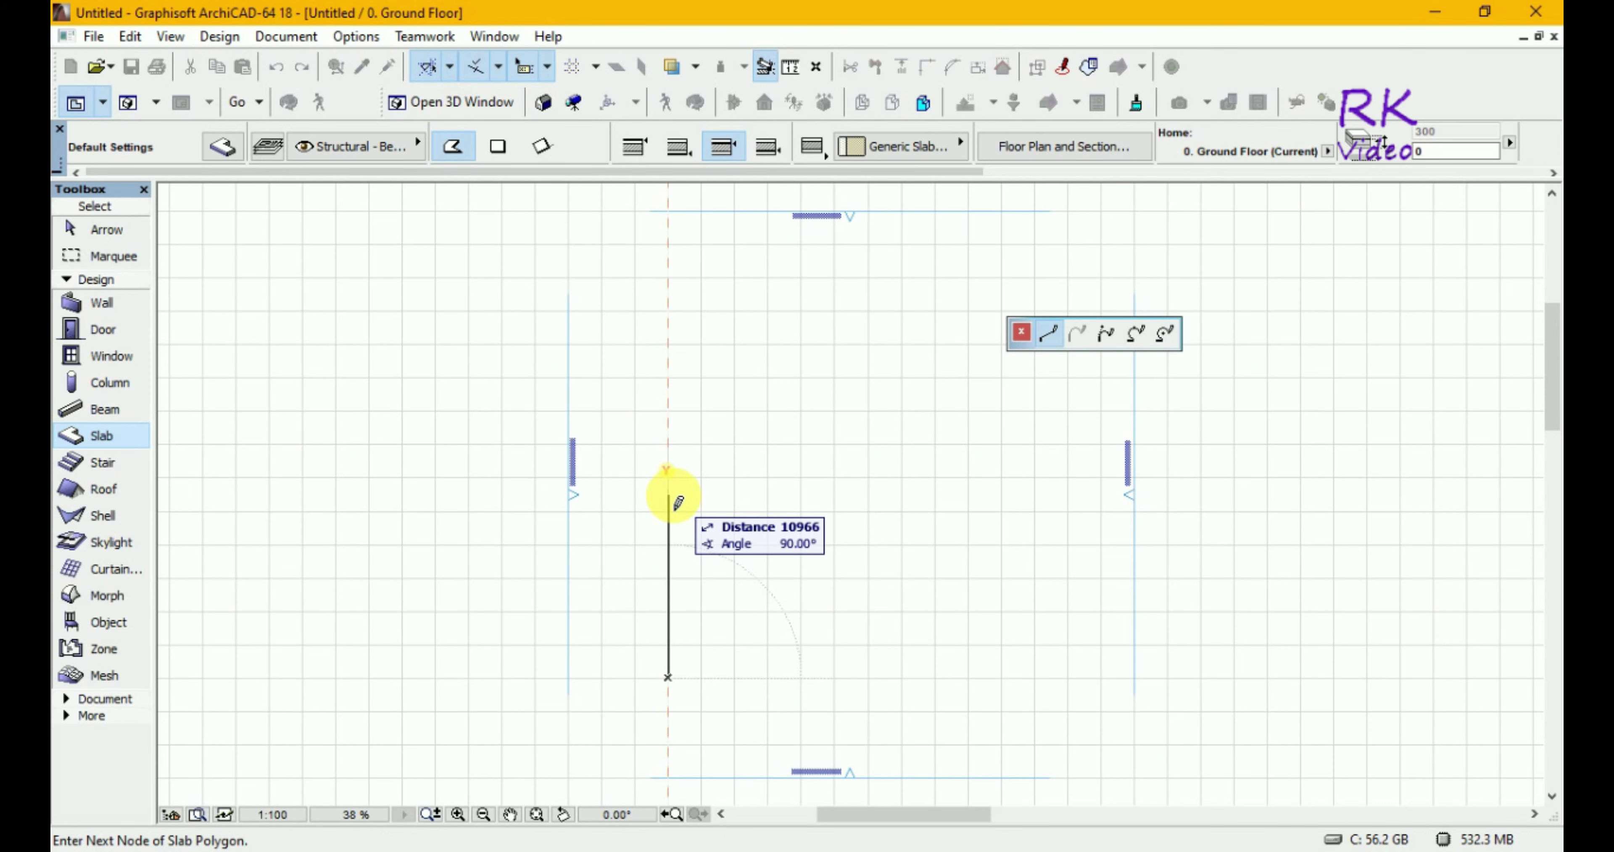
left_click(668, 495)
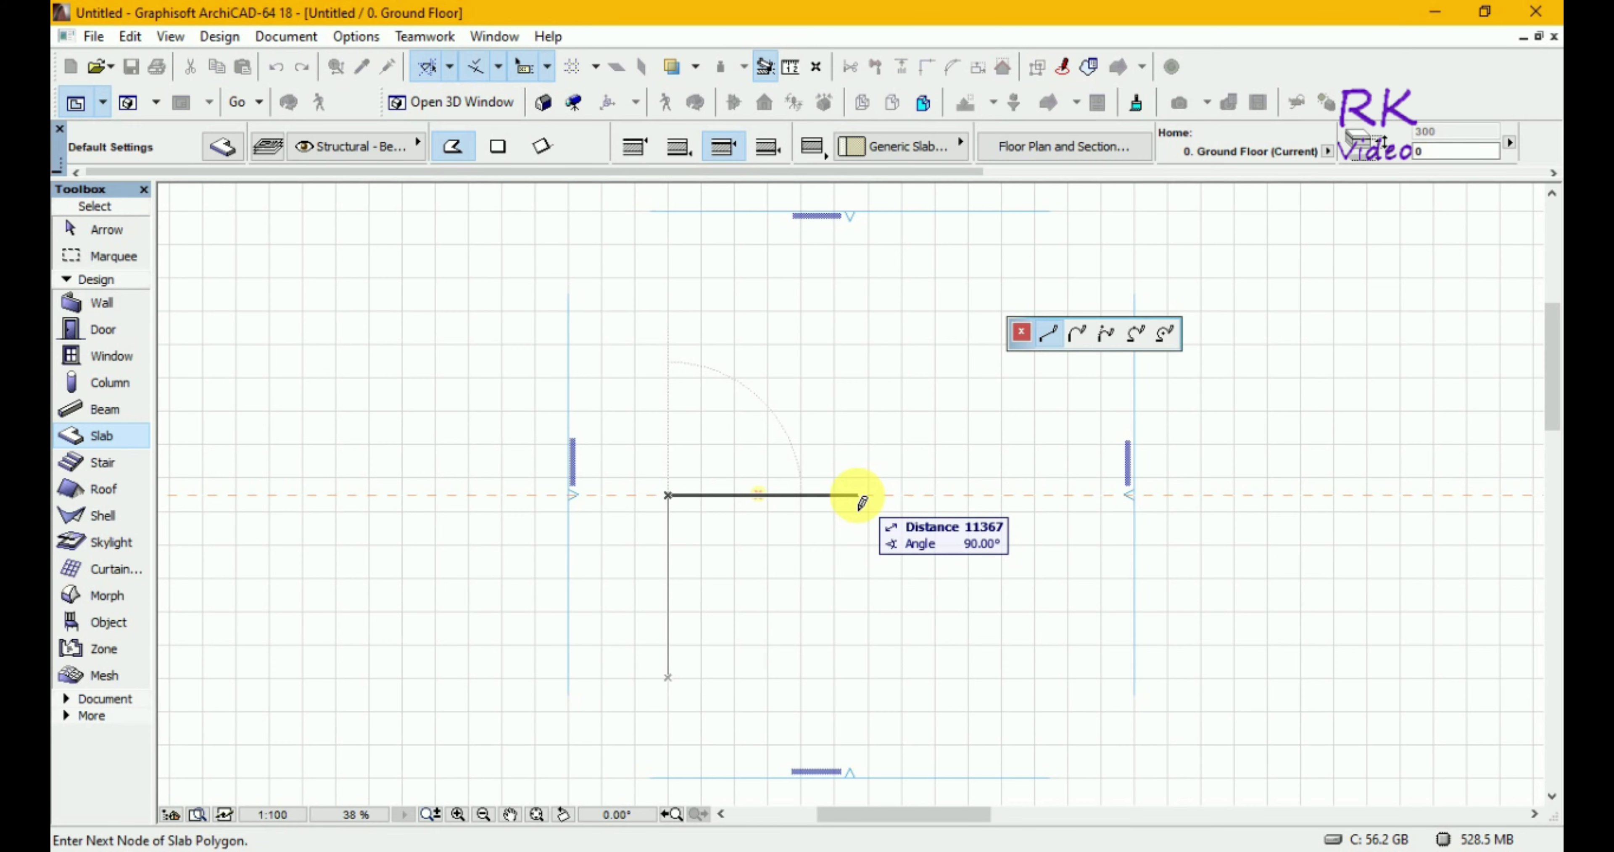
left_click(857, 495)
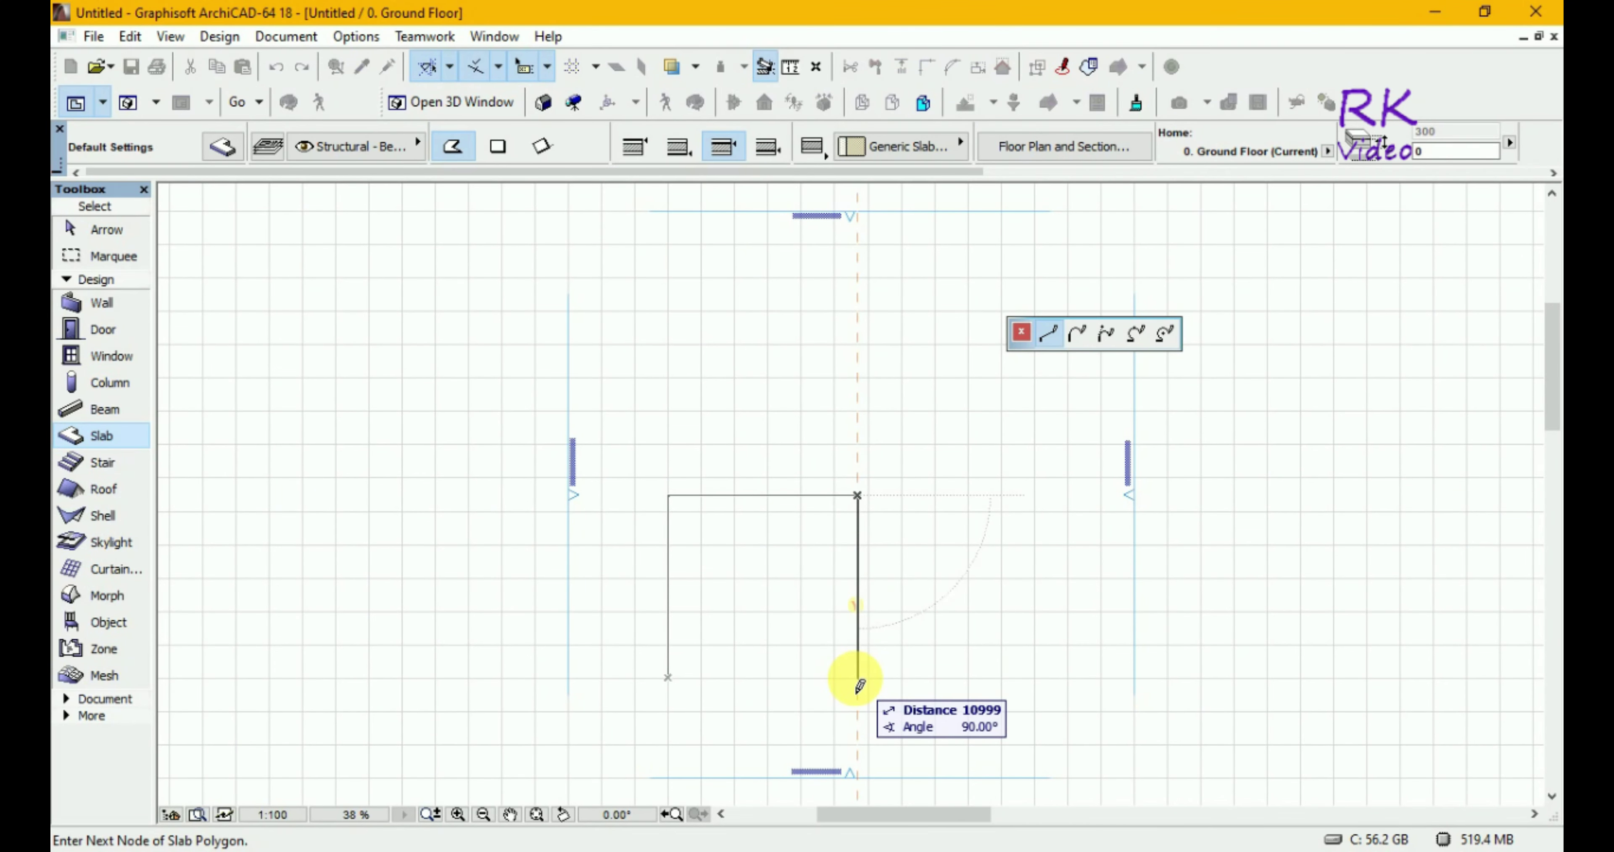
left_click(857, 680)
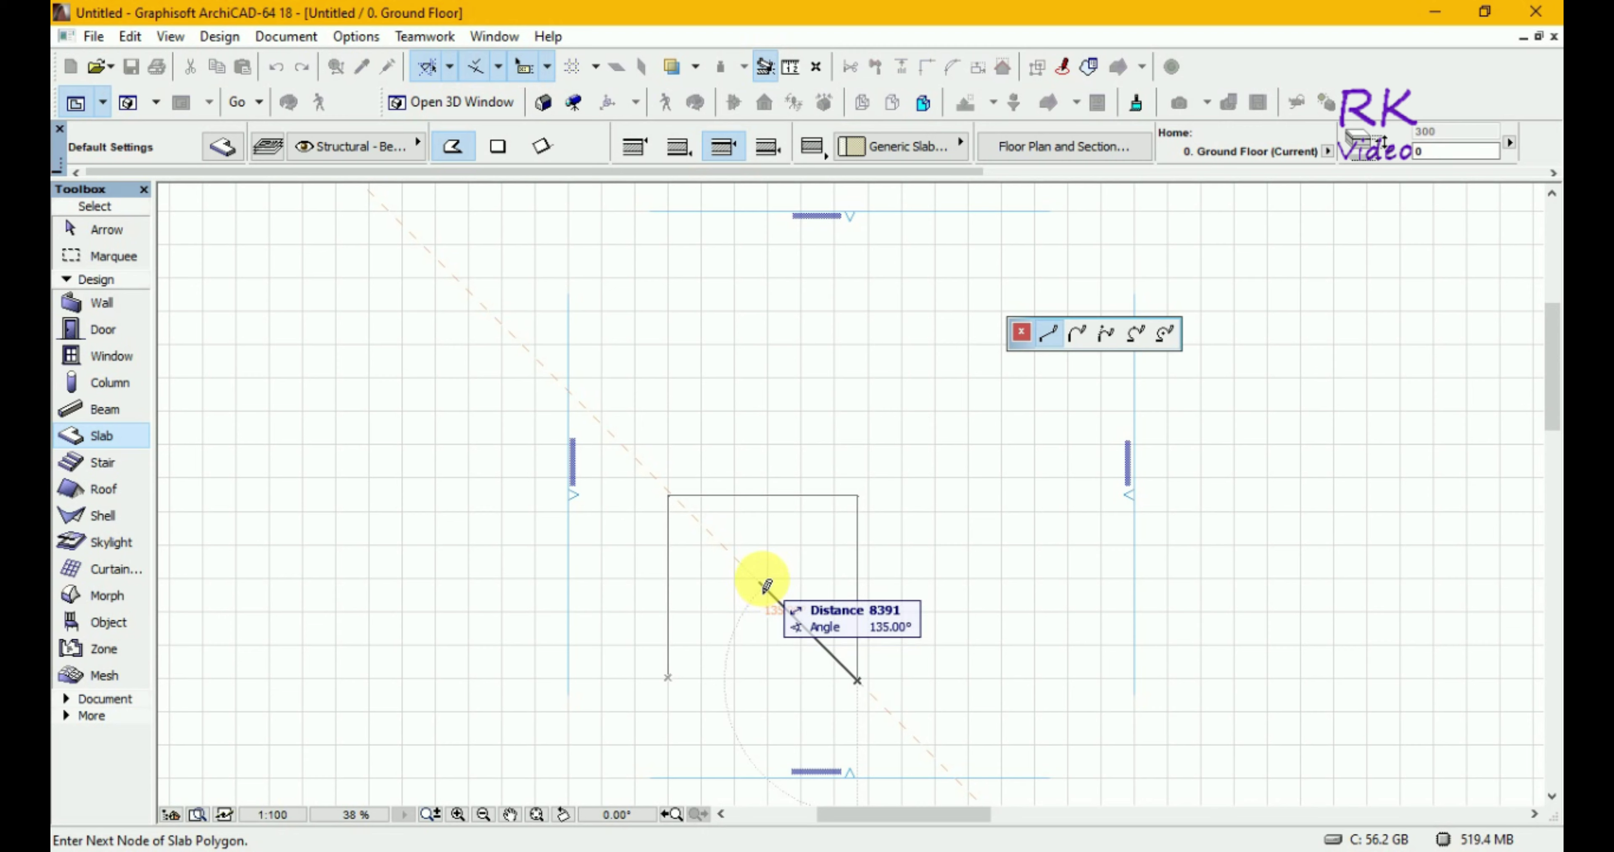
left_click(760, 583)
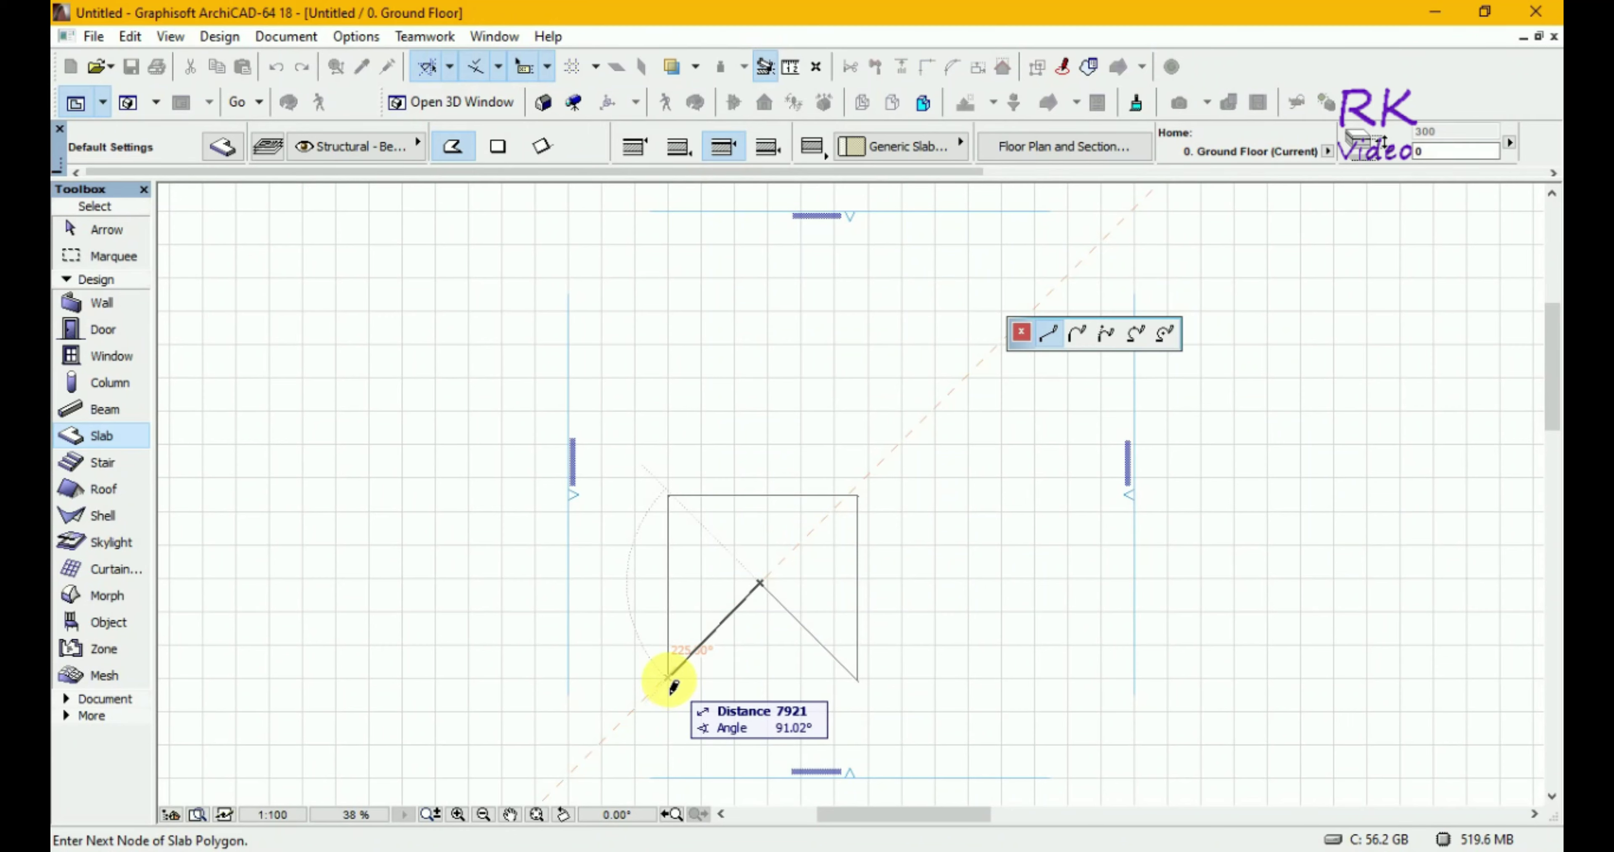
left_click(670, 681)
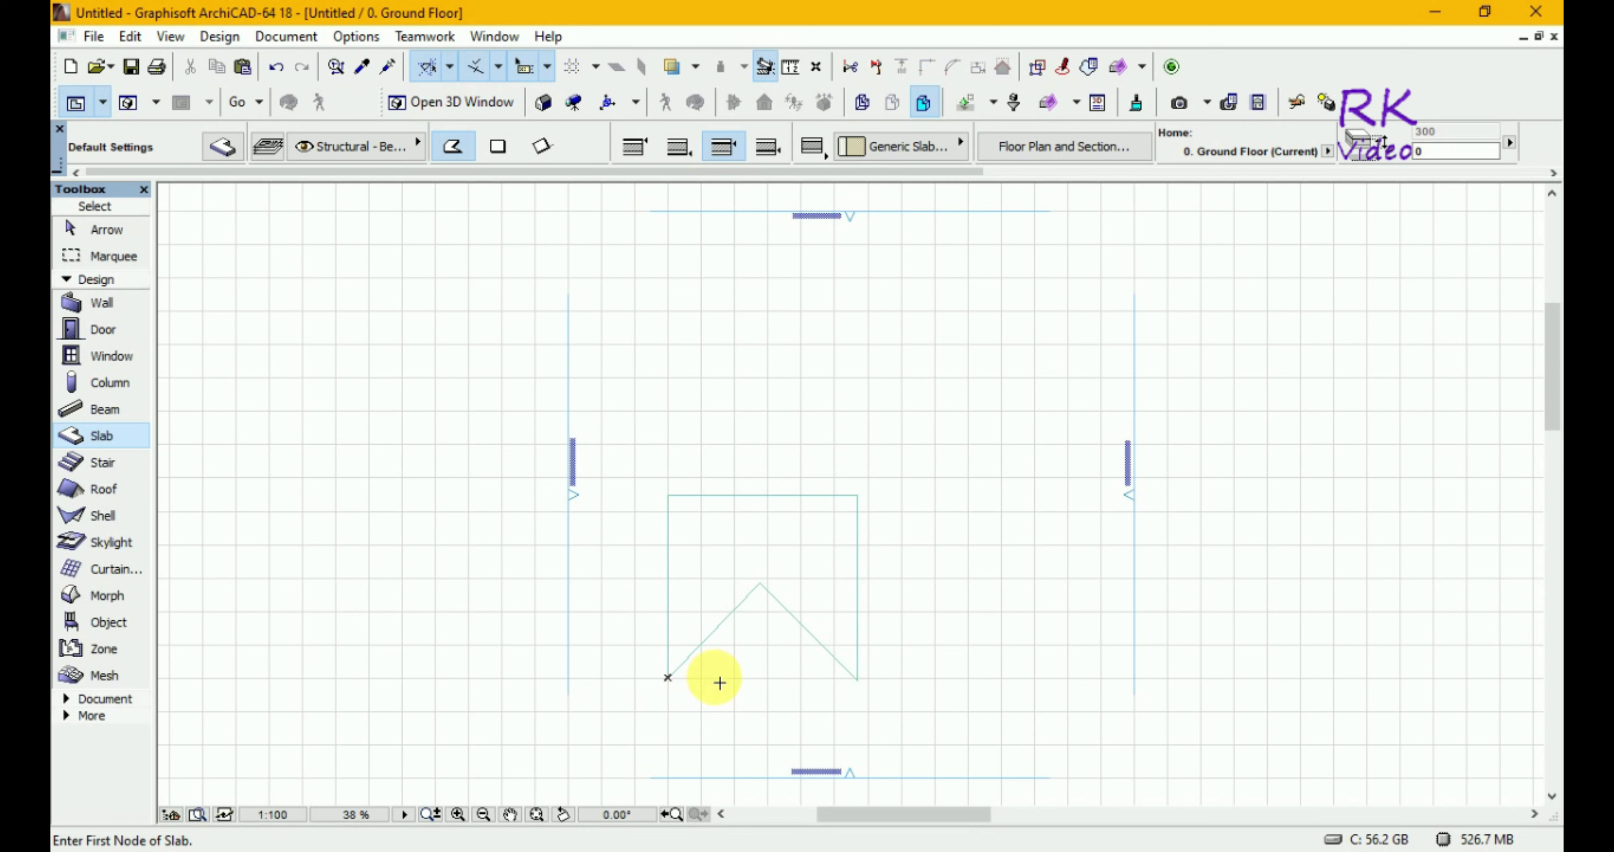
key("shift")
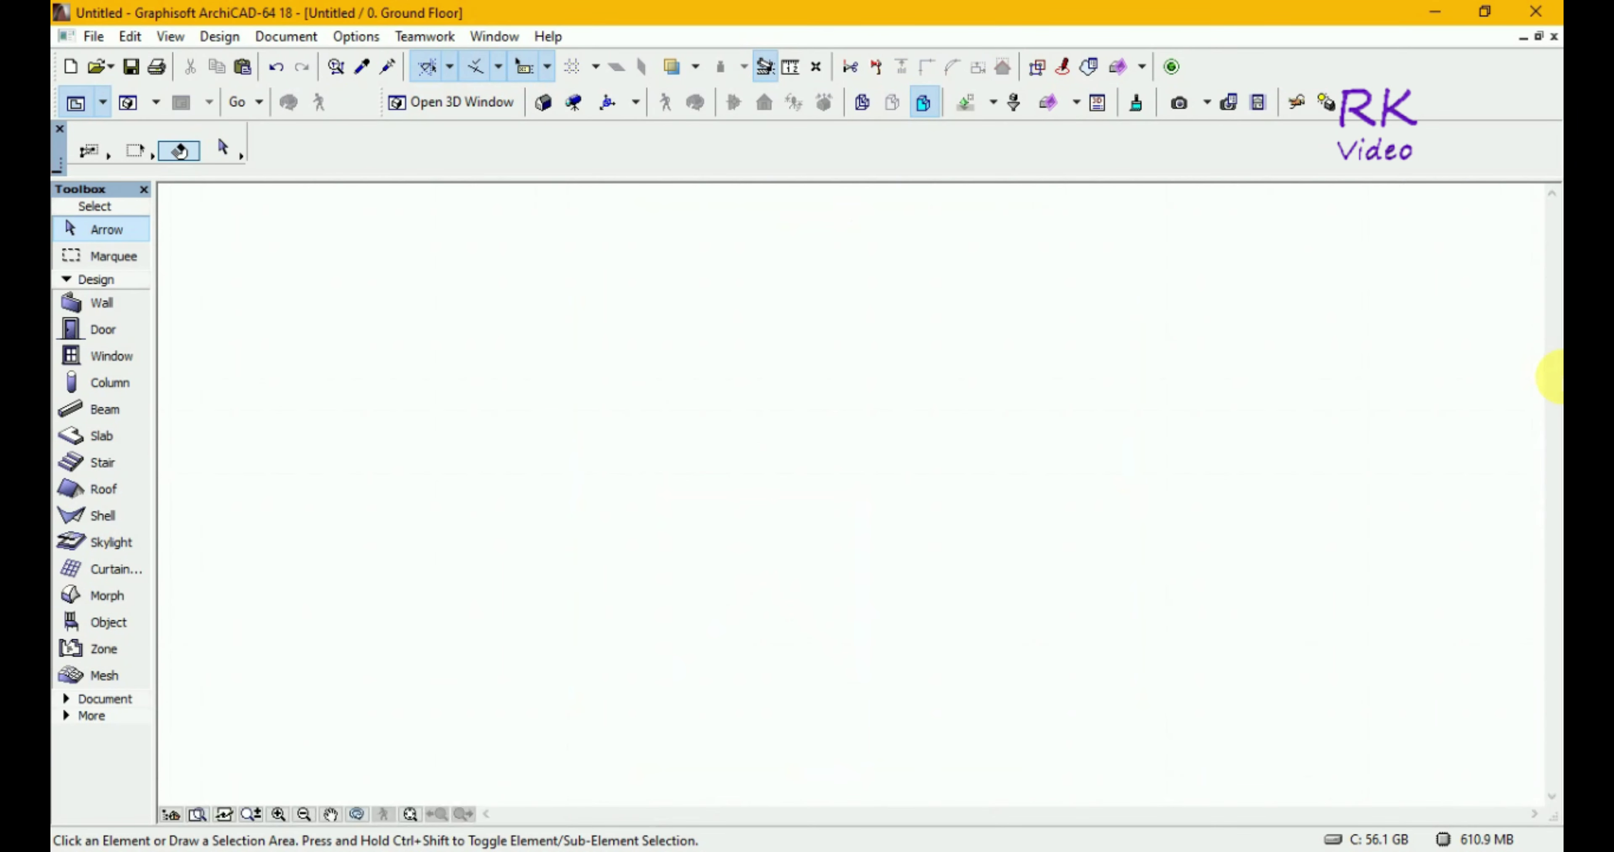
key("F3")
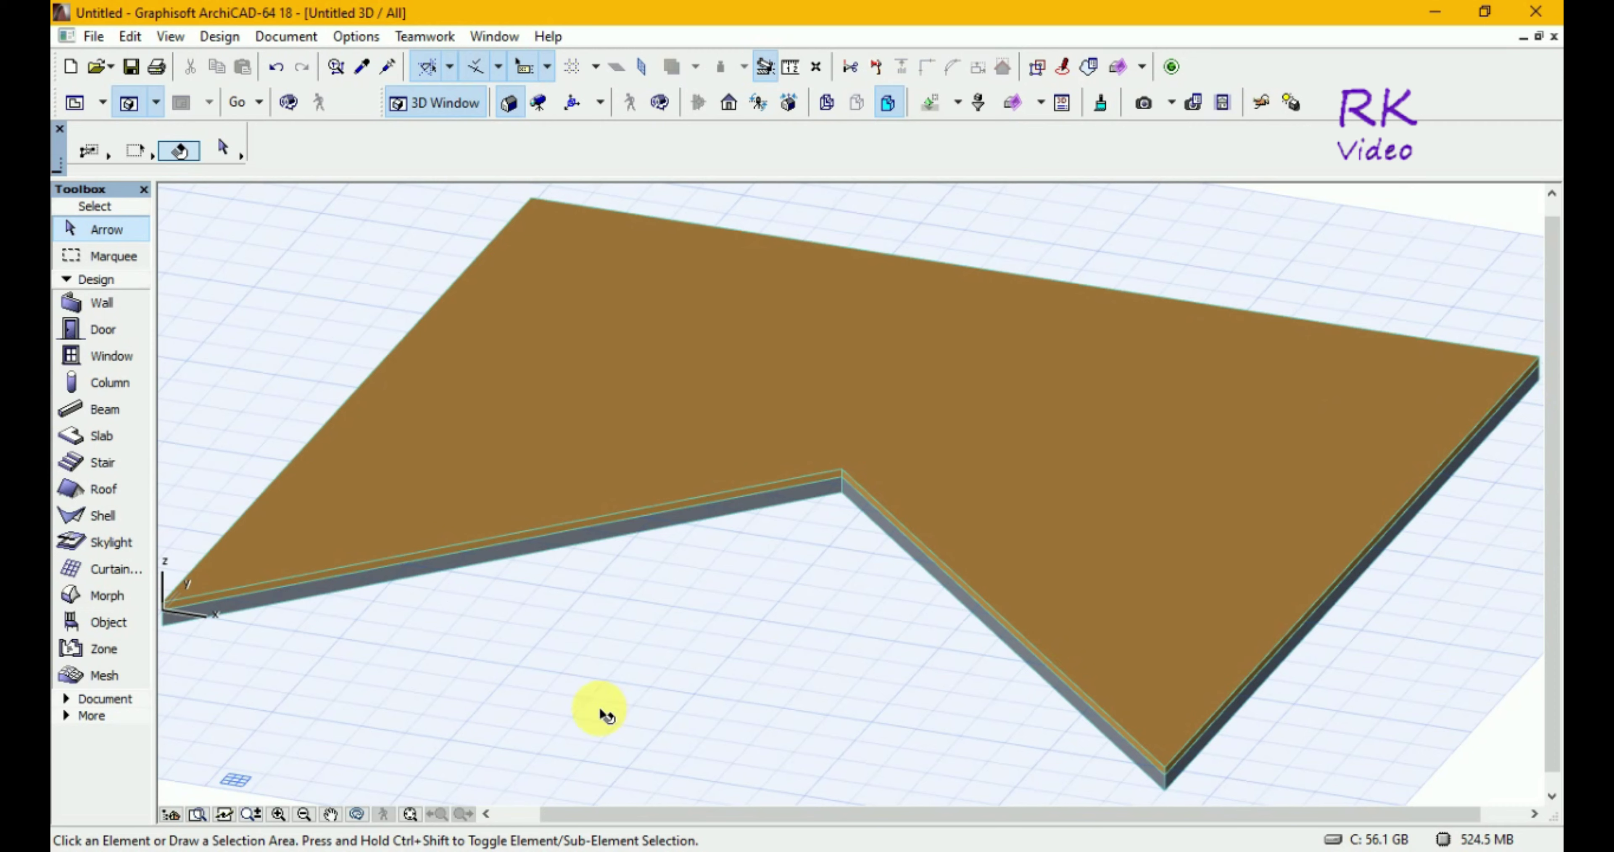
left_click(278, 814)
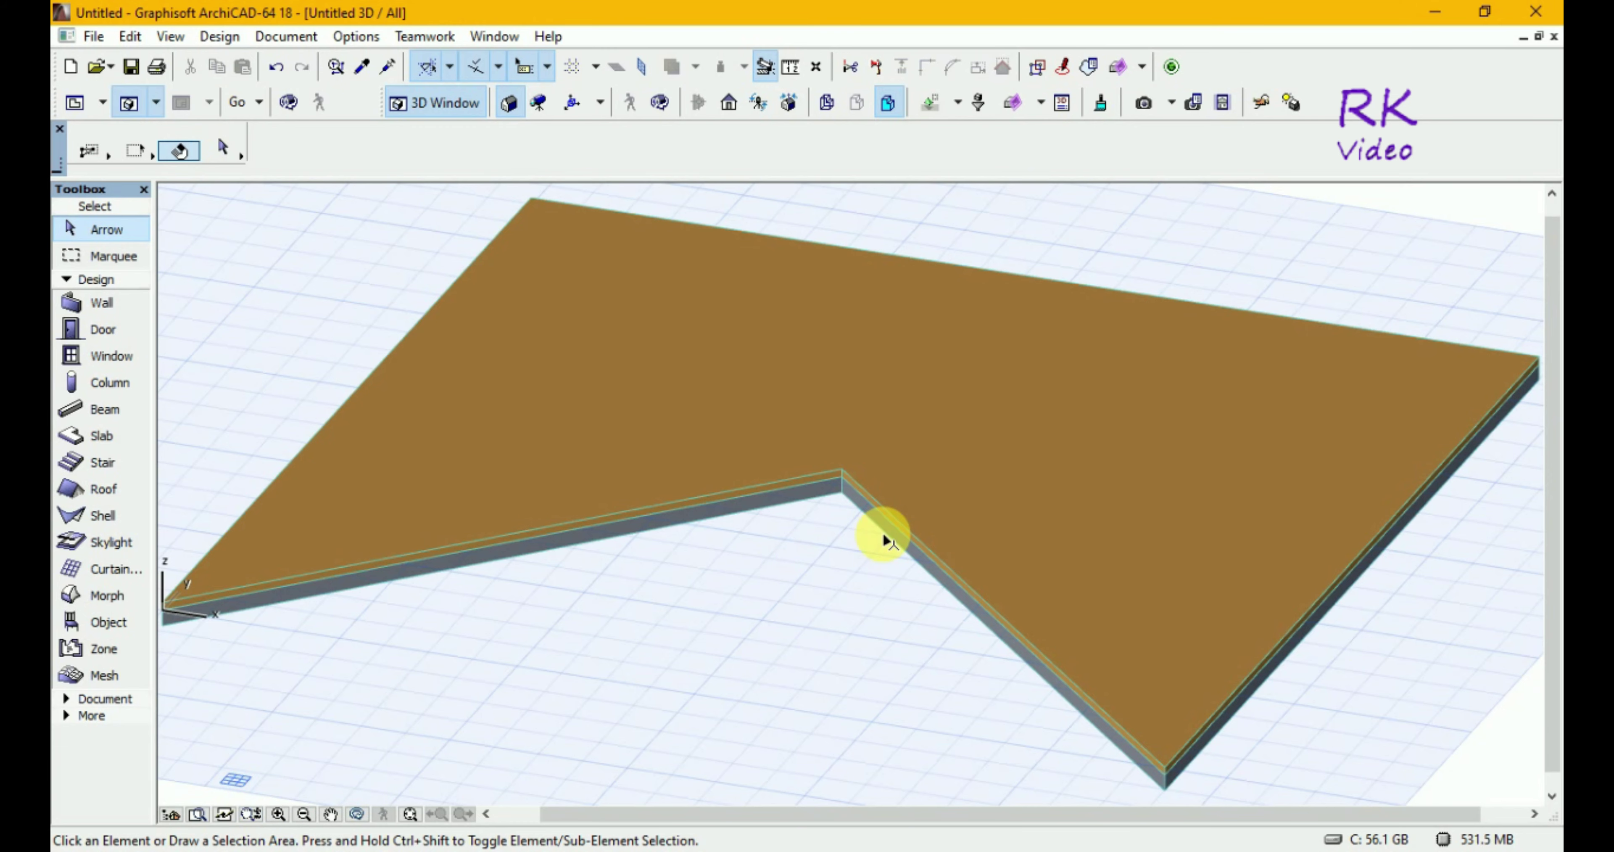
left_click(890, 542)
scroll(884, 623, "down", 2)
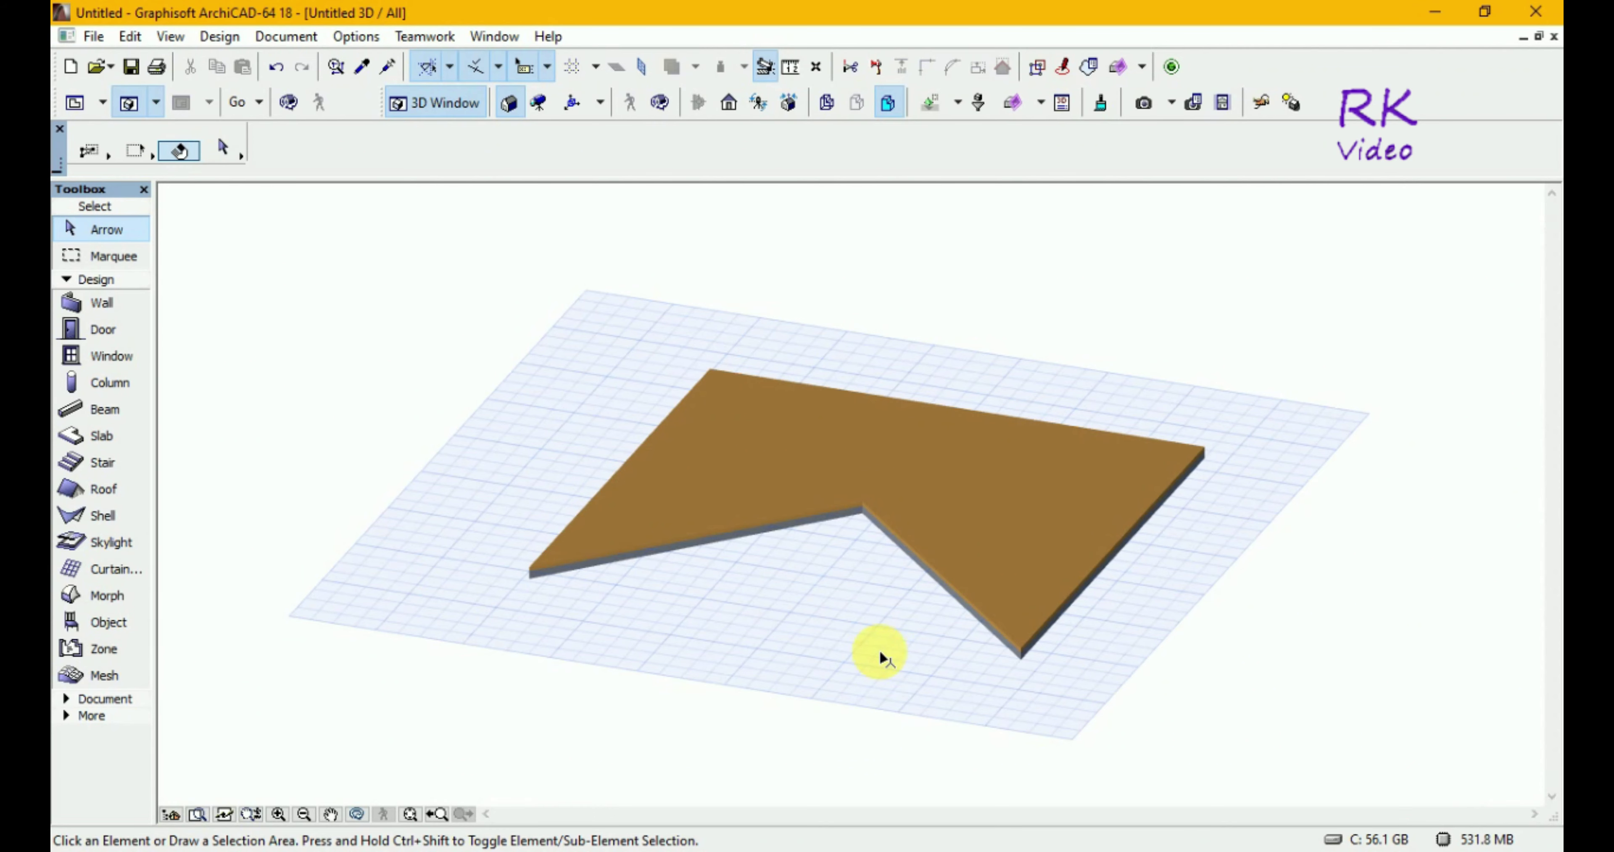
left_click(883, 657)
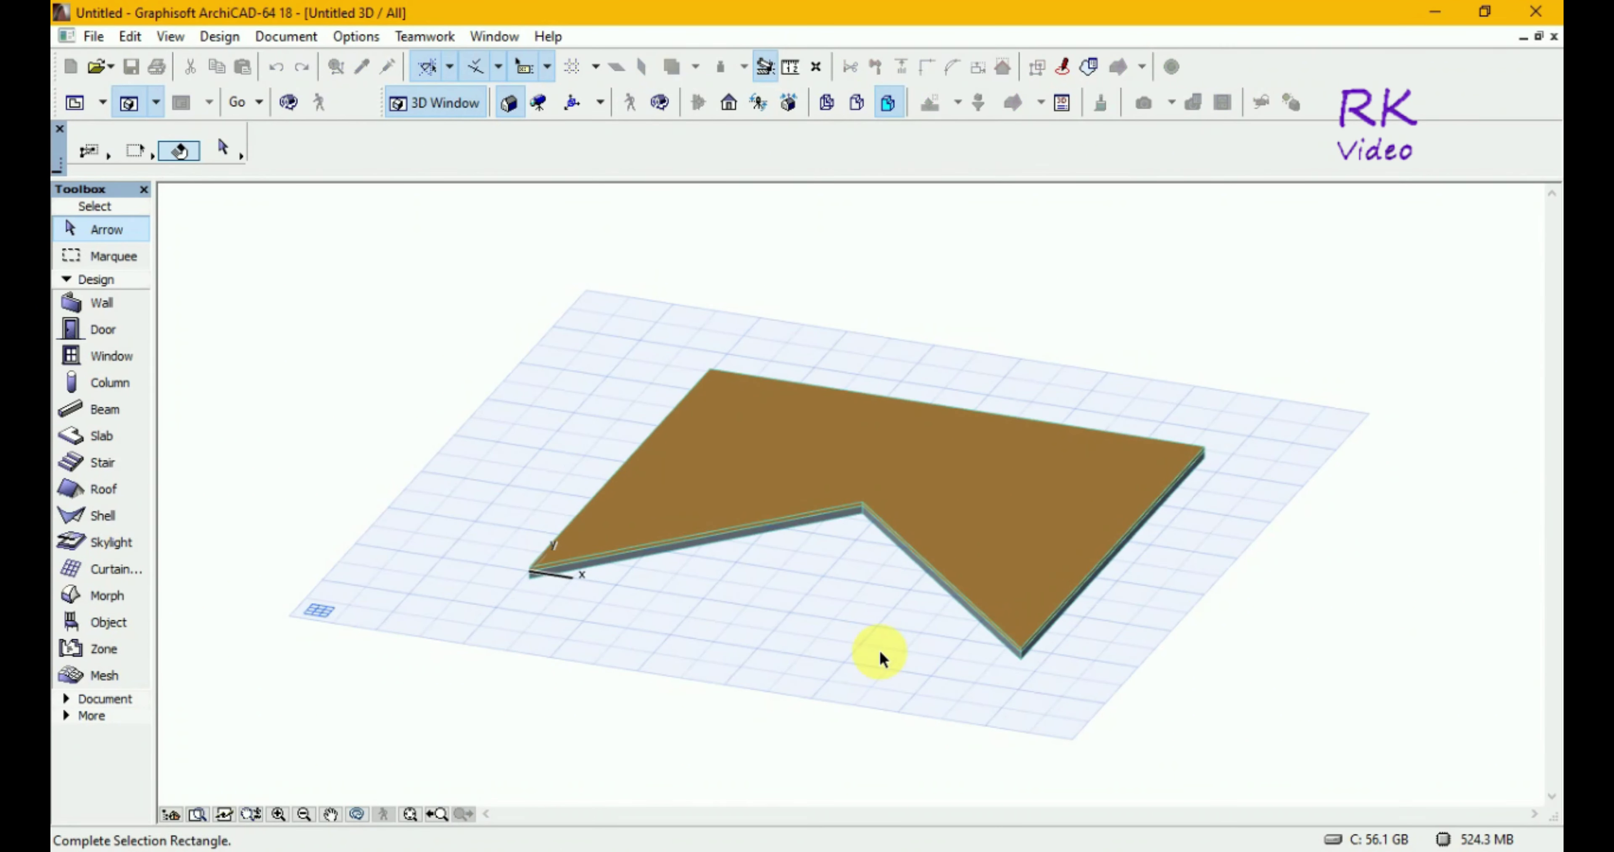
key("o")
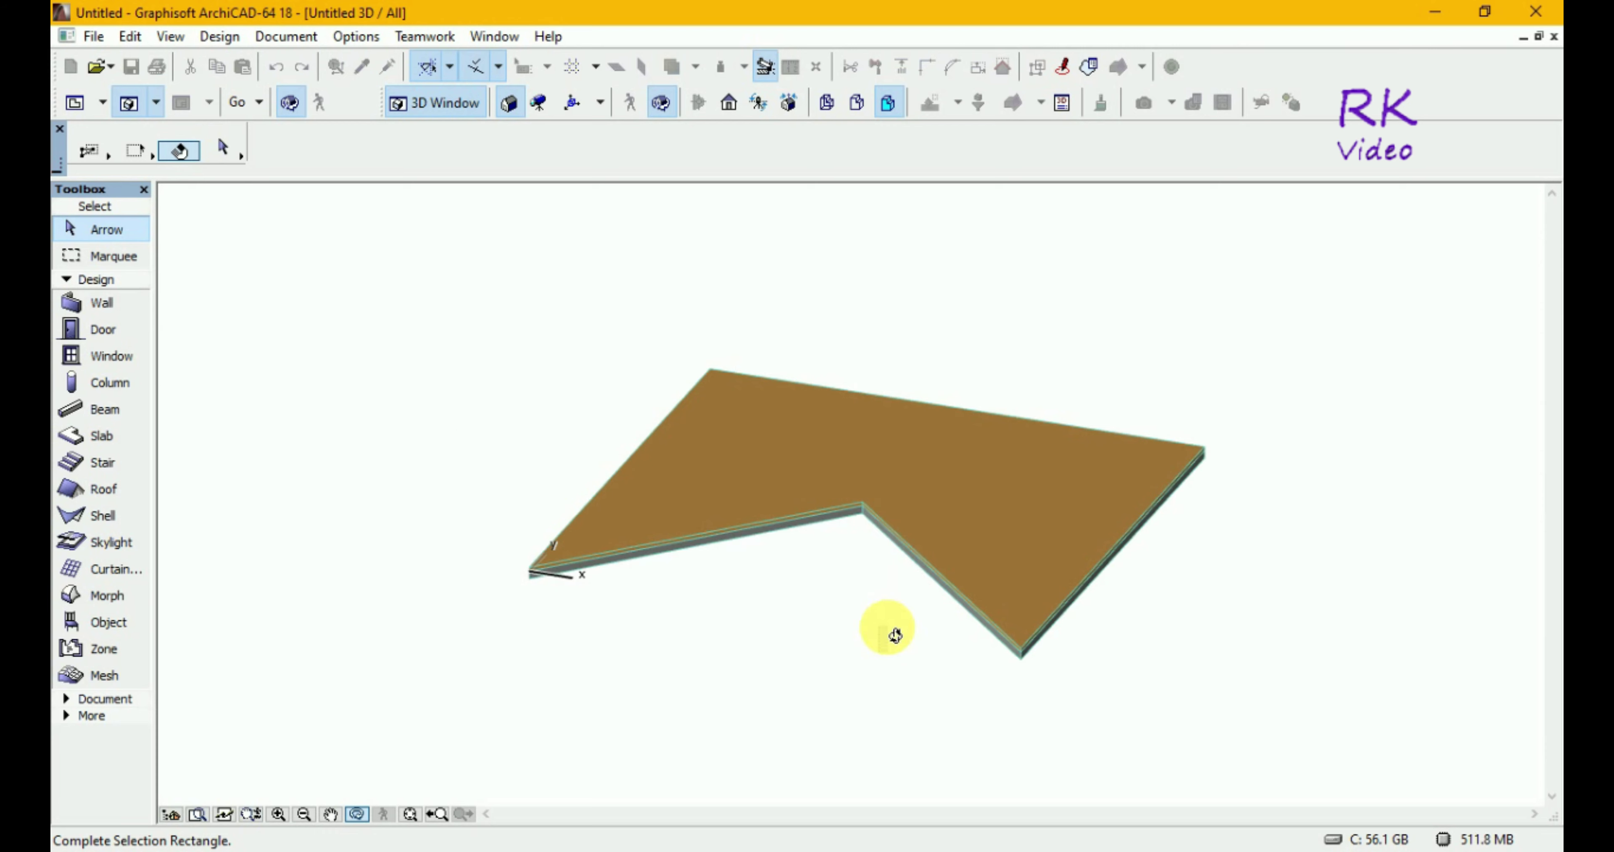
key("Escape")
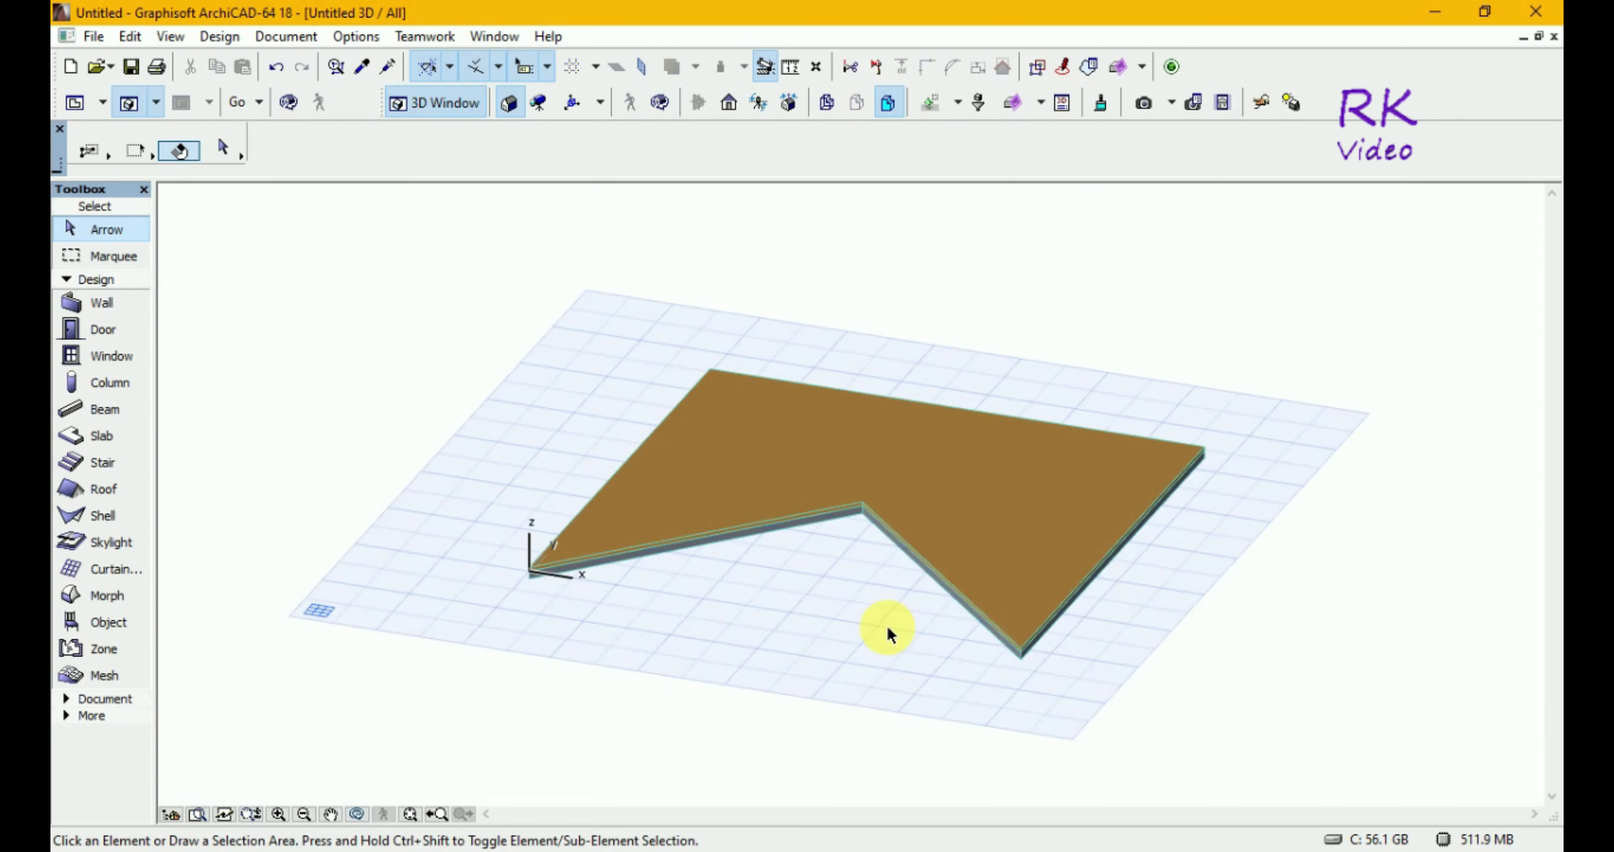
key("o")
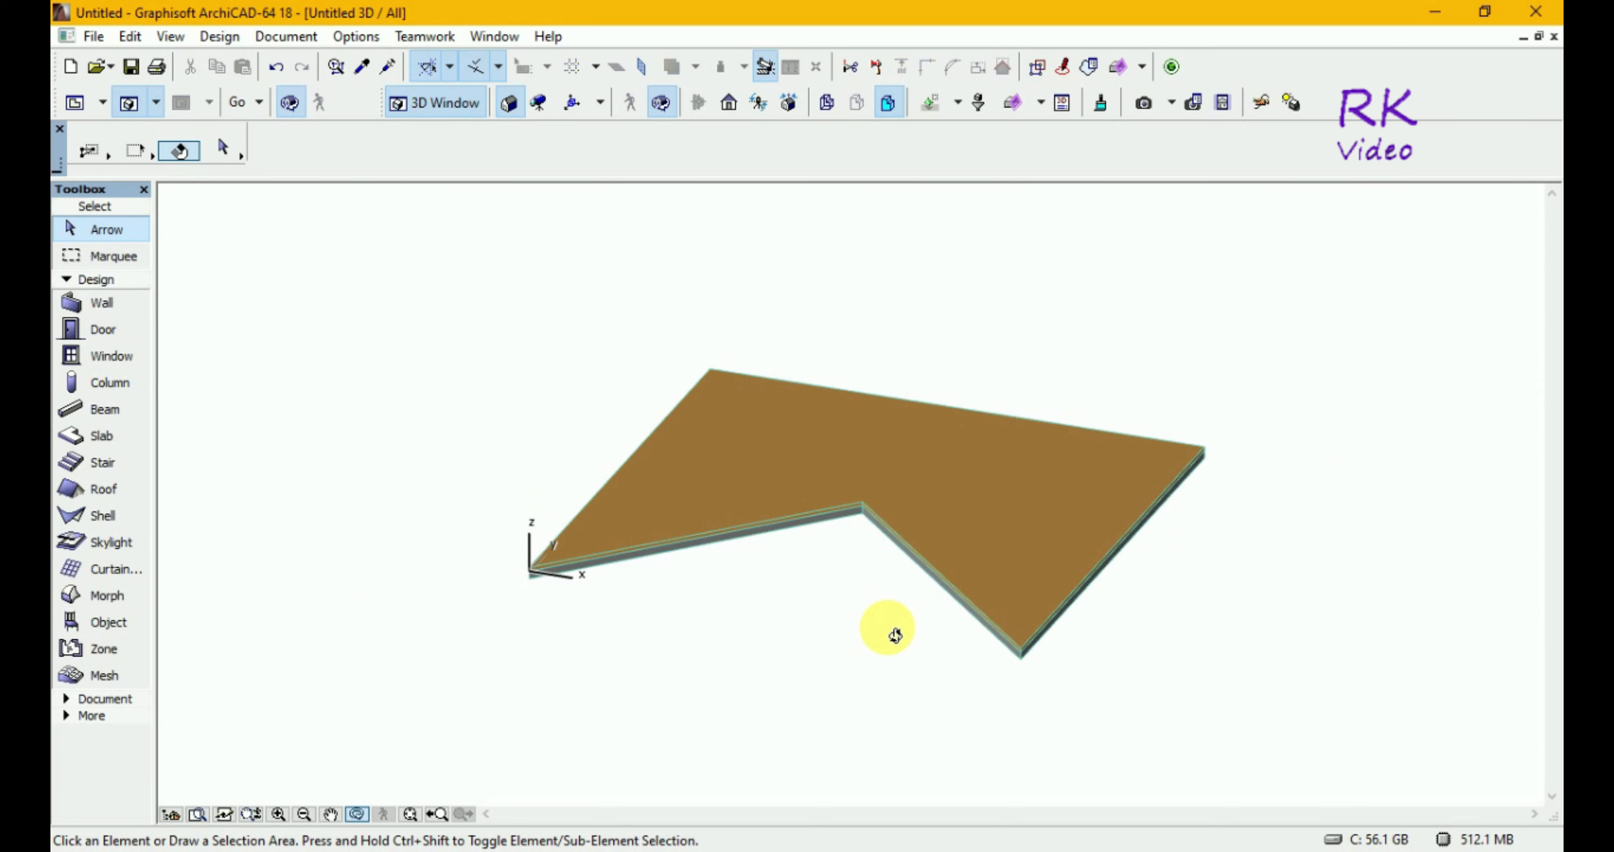
mouse_move(895, 635)
left_mouse_down()
mouse_move(944, 479)
mouse_move(995, 425)
mouse_move(910, 475)
mouse_move(900, 528)
mouse_move(919, 546)
mouse_move(883, 660)
left_mouse_up()
Step: Close the 3D view and shrink the floor plan into a smaller window
left_click(1554, 37)
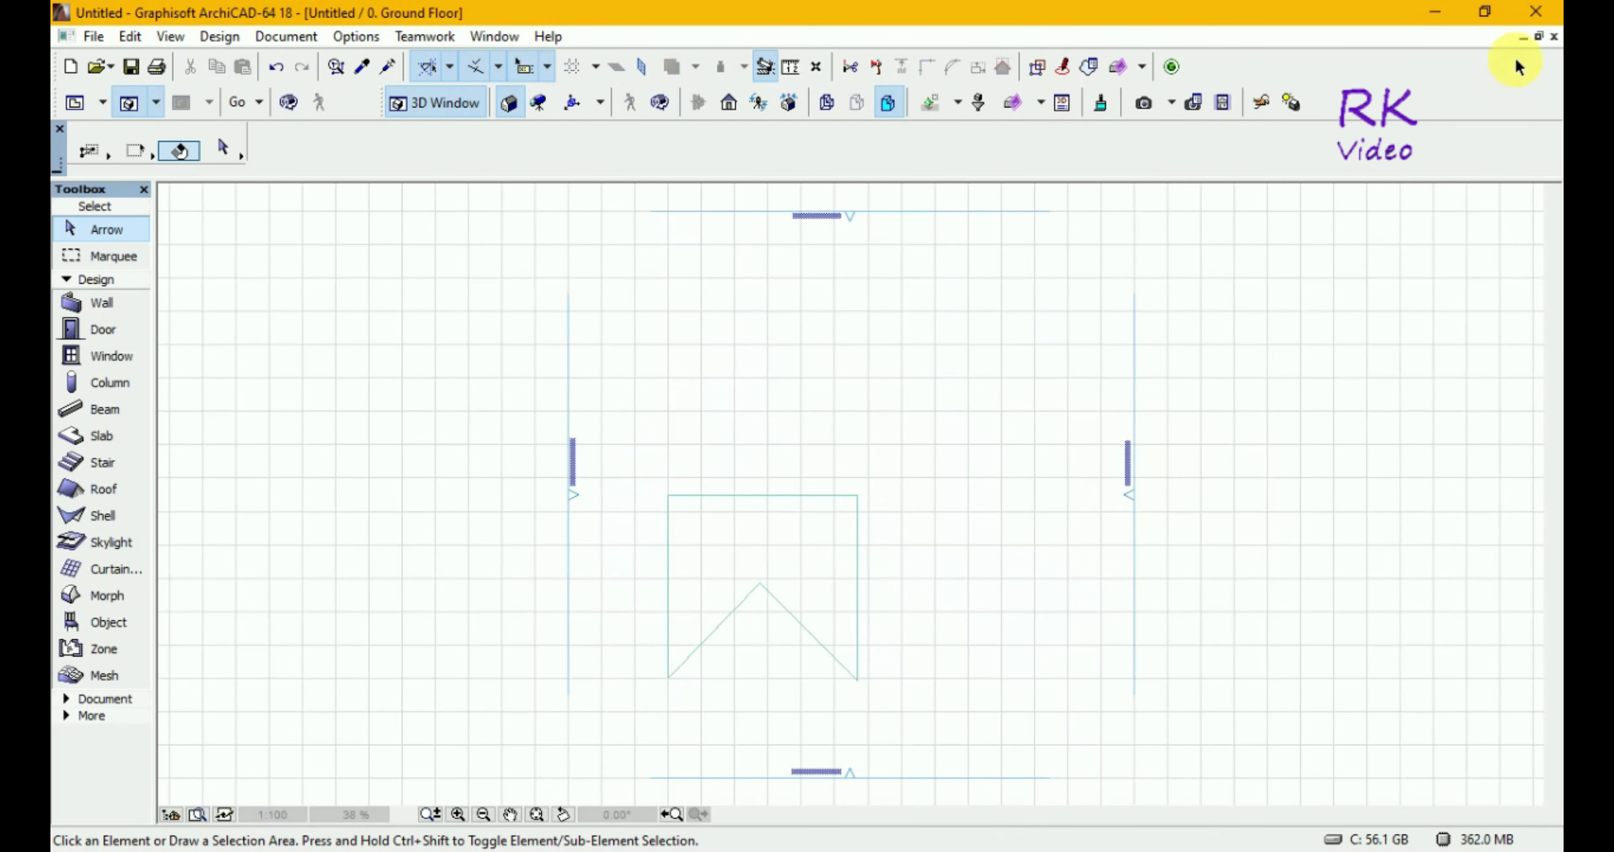
left_click(1537, 38)
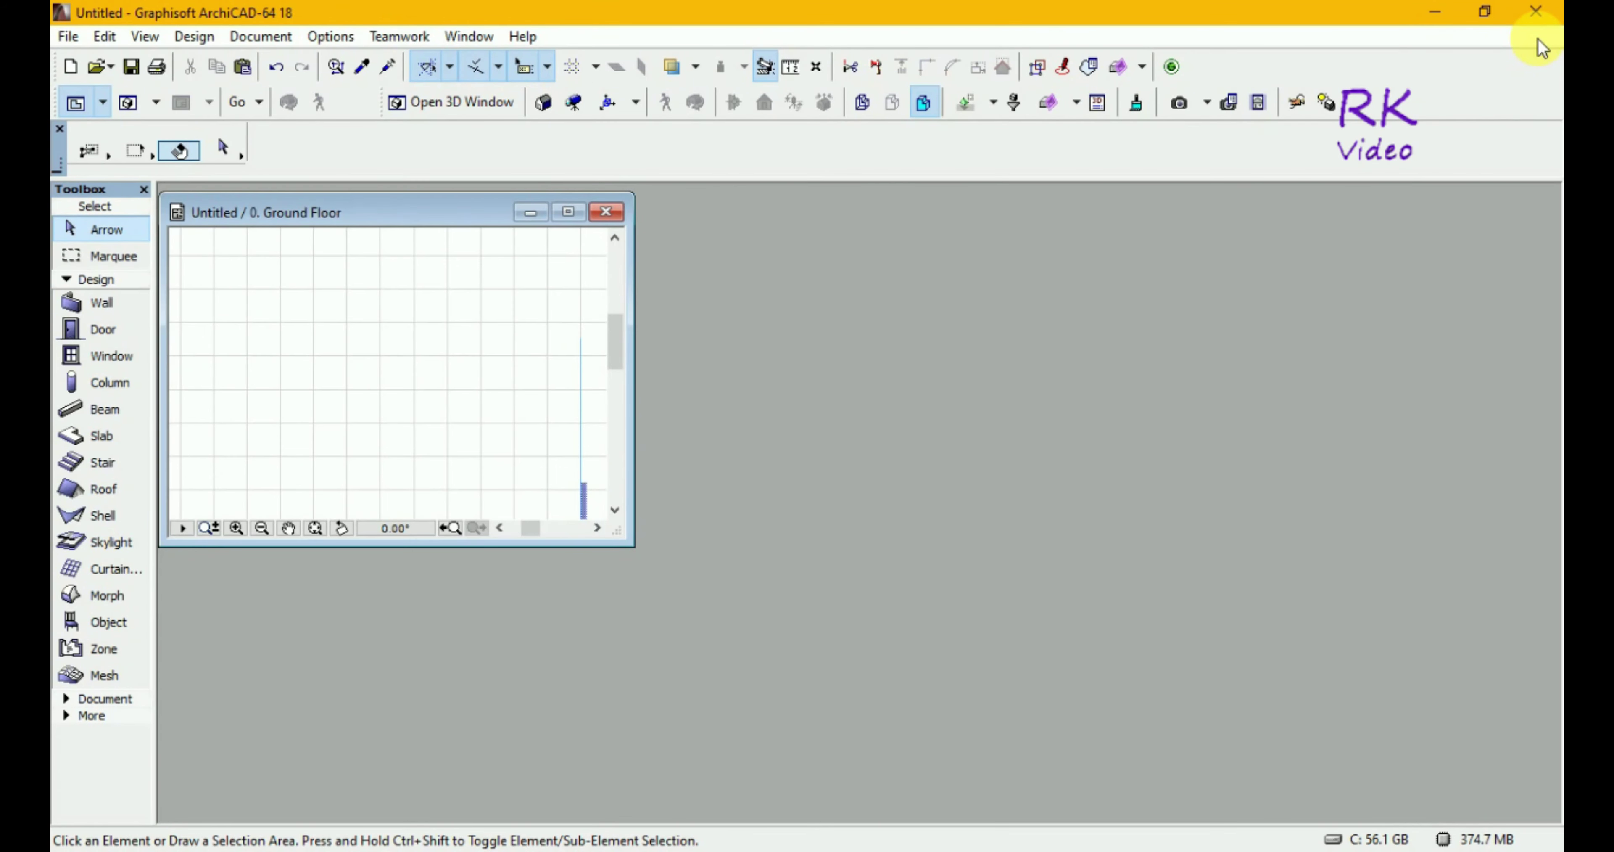
left_click_drag(614, 348, 609, 381)
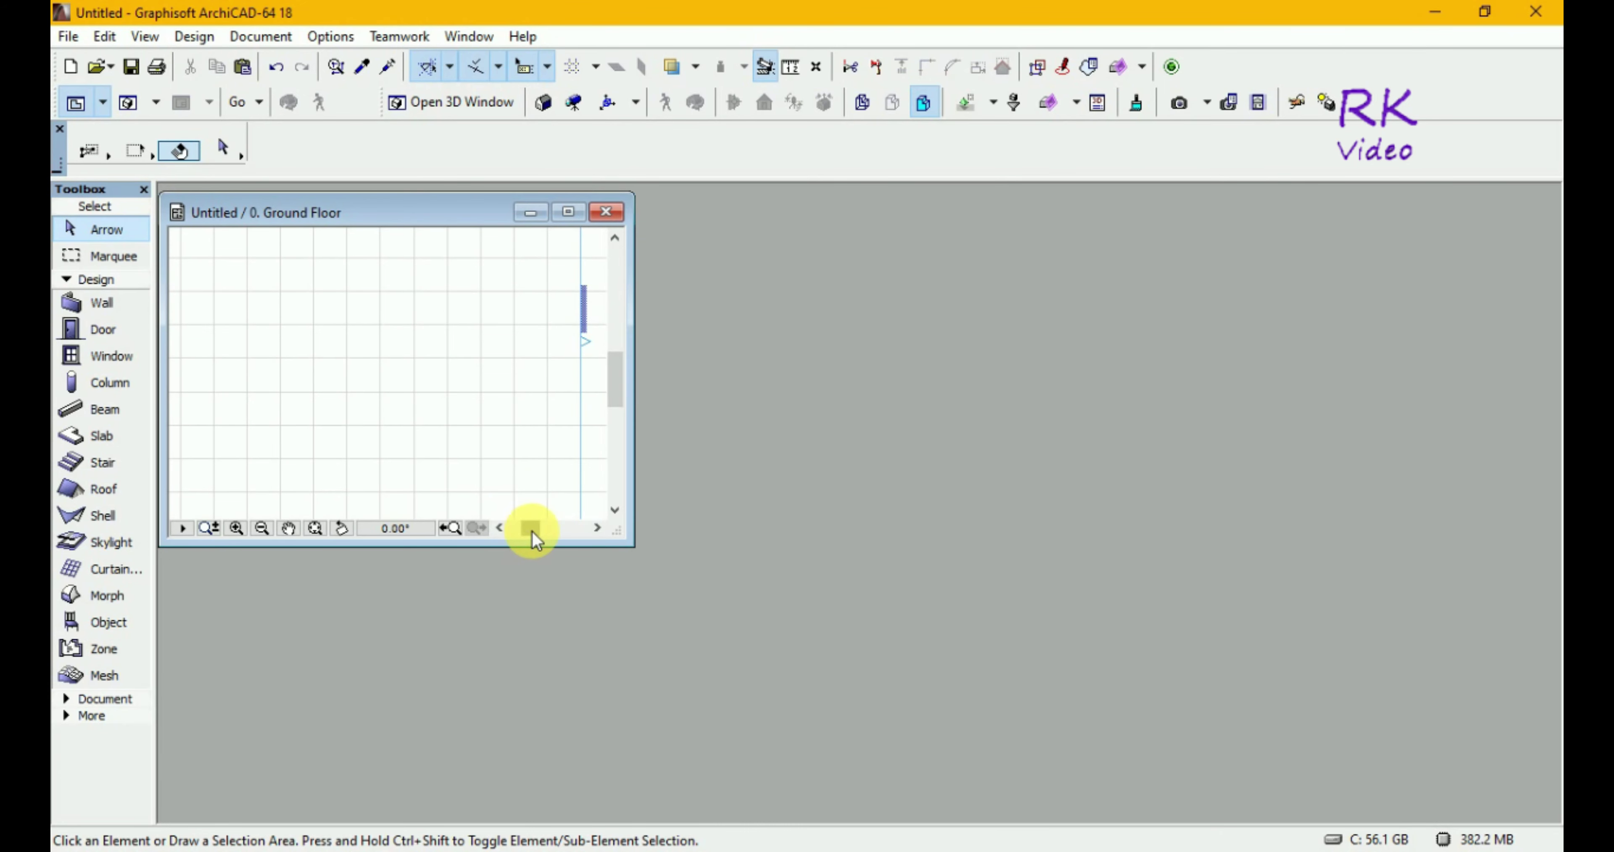
left_click_drag(533, 529, 545, 532)
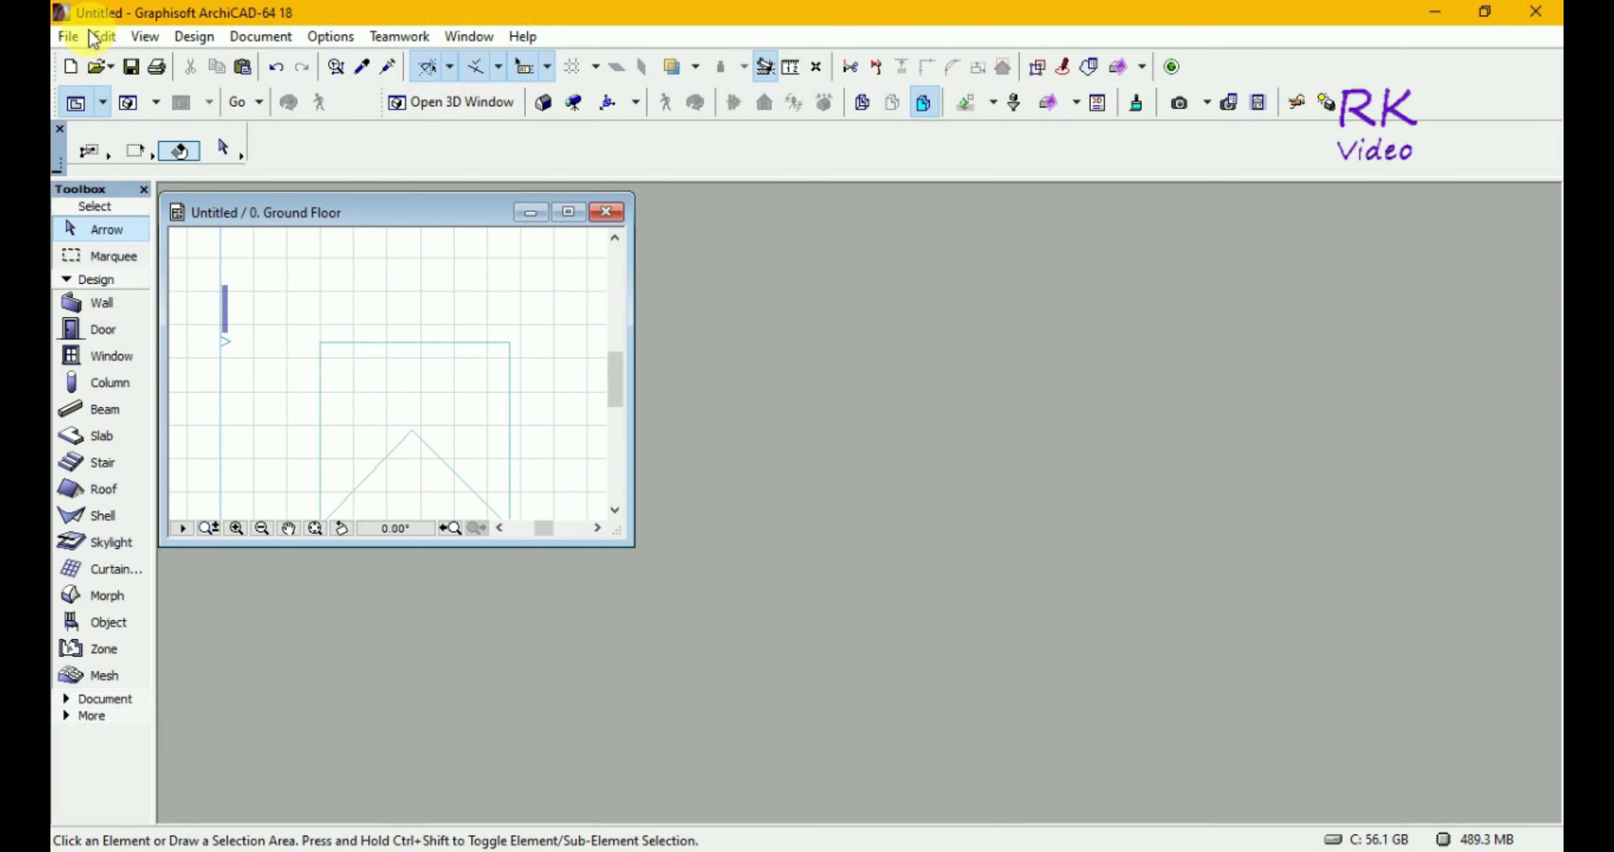
Step: Create a new GDL library object, move its editor aside, and show its 3D script
left_click(67, 36)
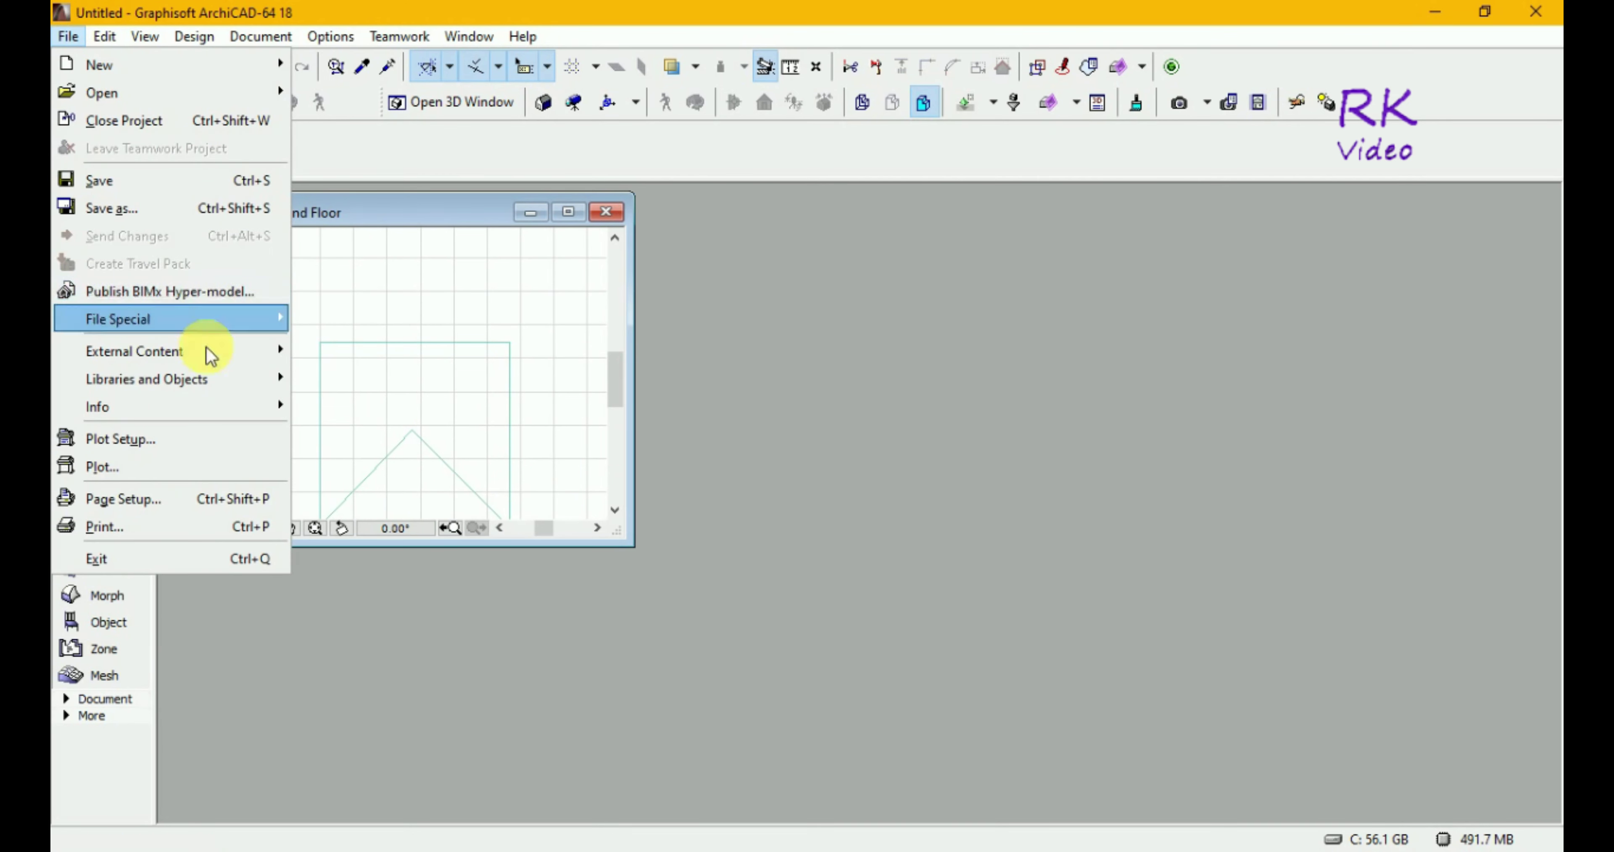
mouse_move(146, 379)
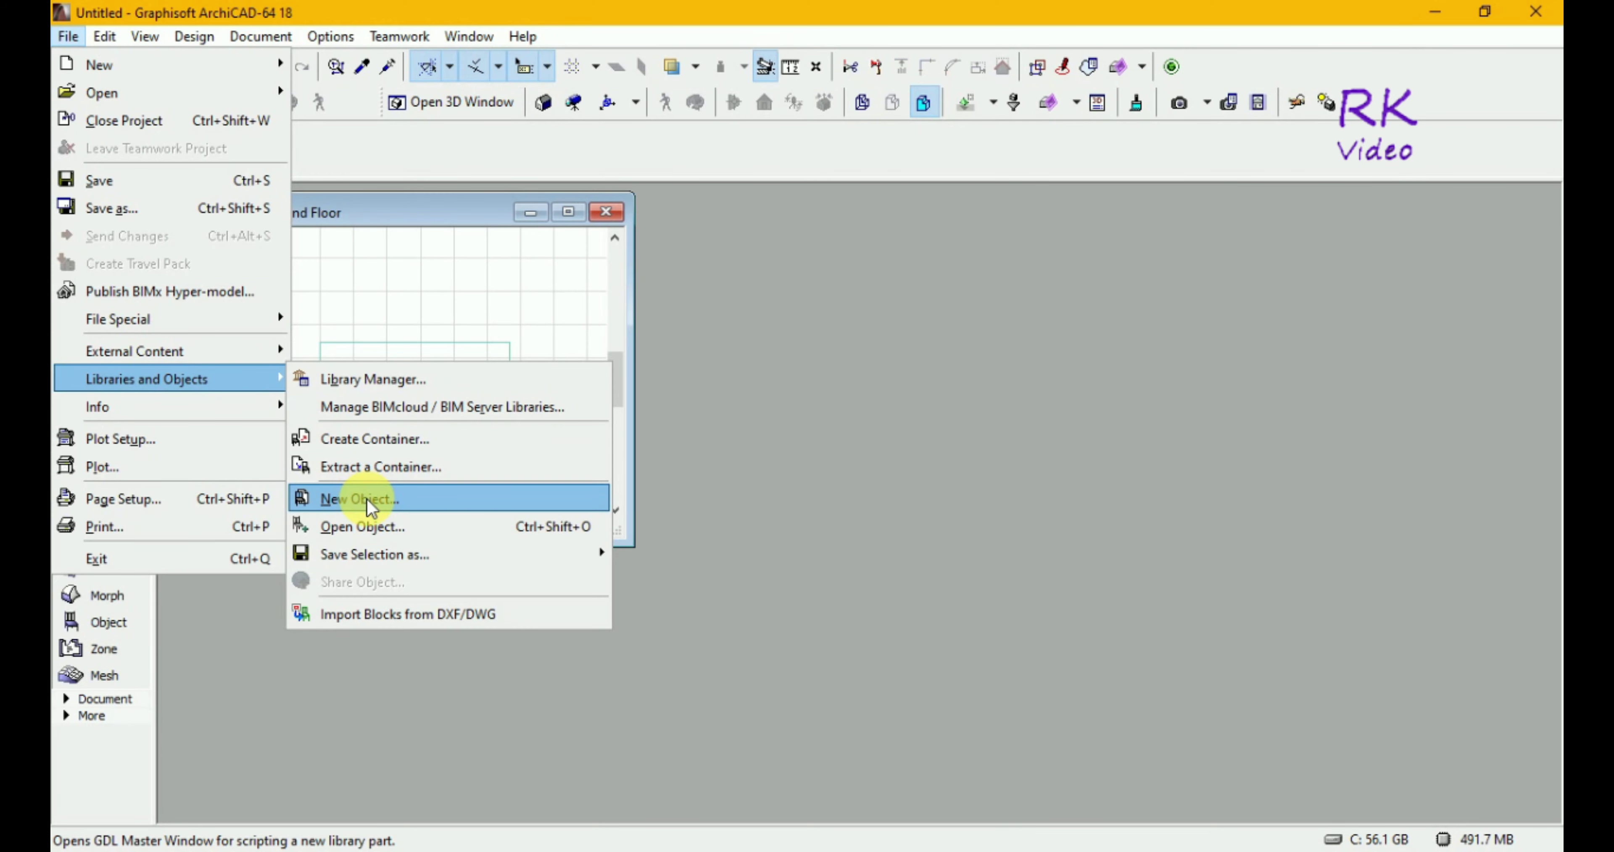
left_click(367, 498)
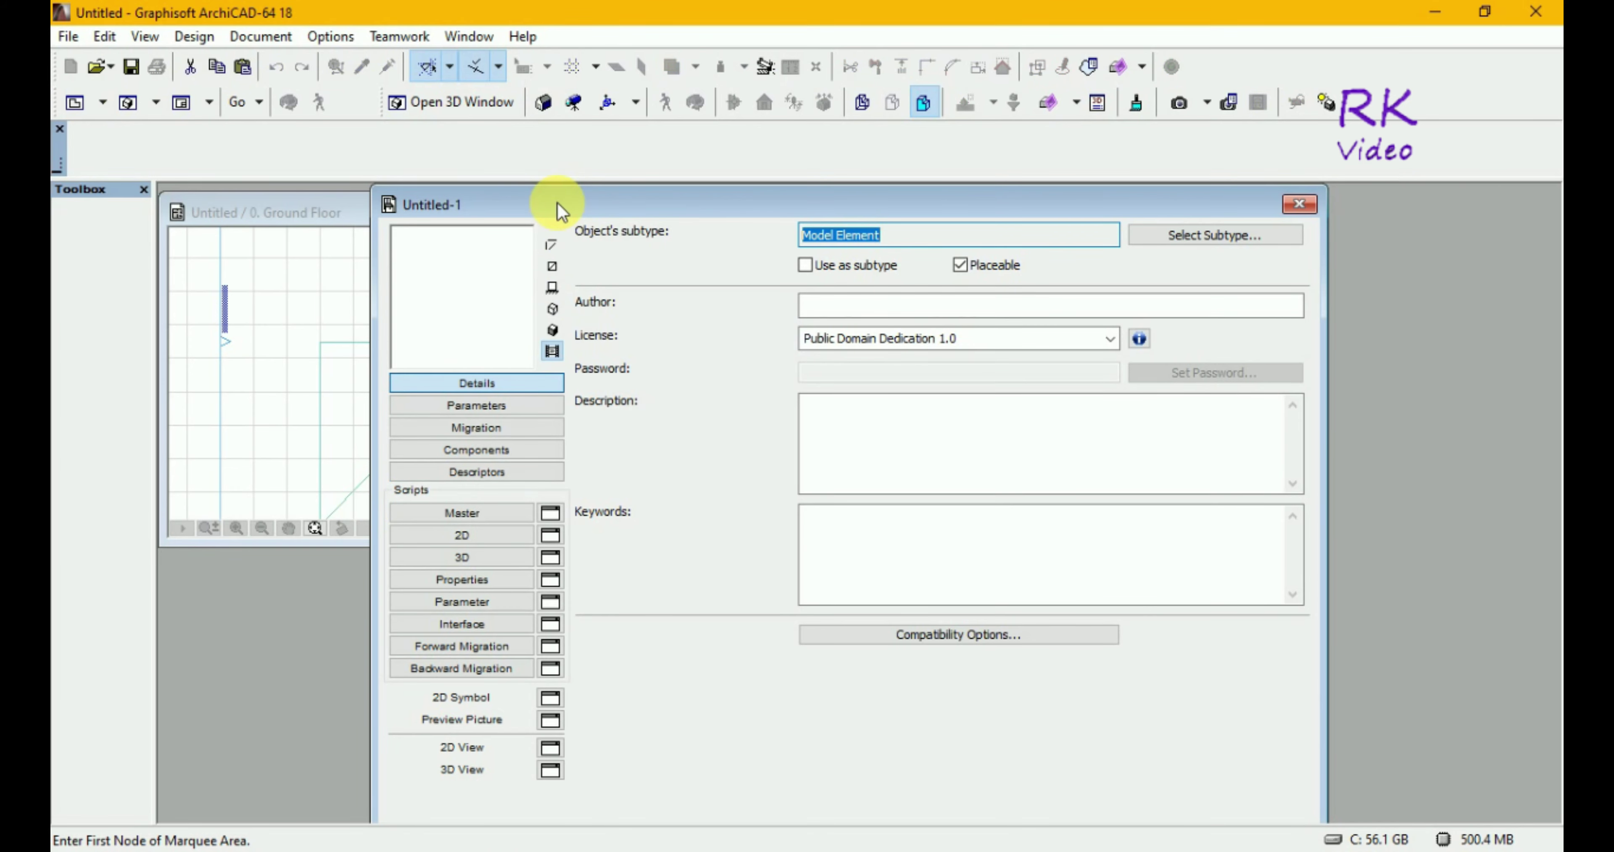
mouse_move(559, 208)
left_mouse_down()
mouse_move(1027, 231)
mouse_move(848, 210)
left_mouse_up()
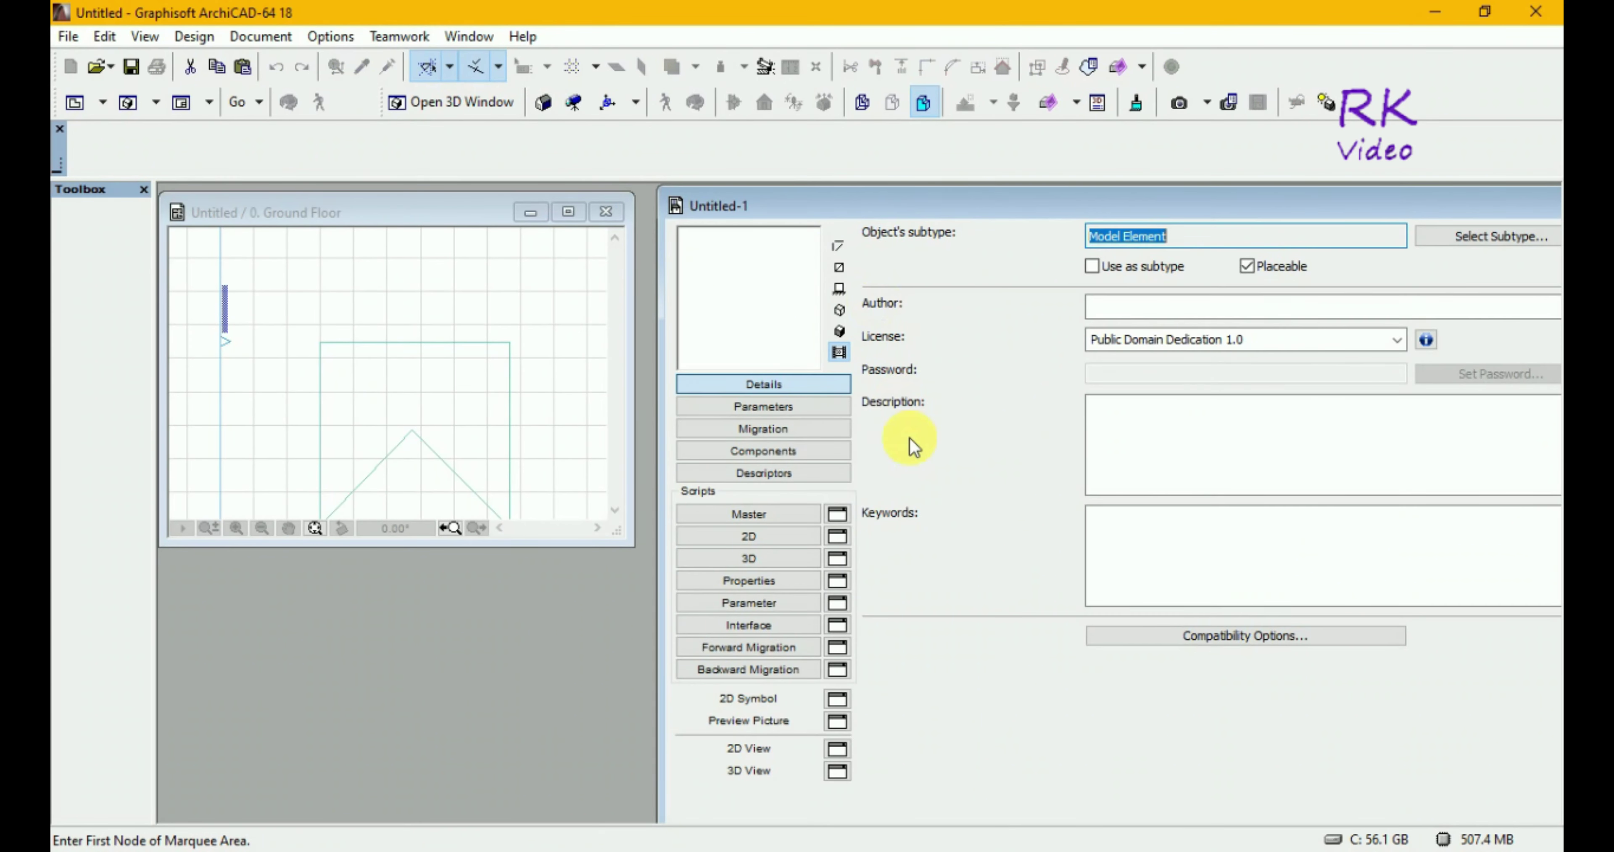
left_click(777, 554)
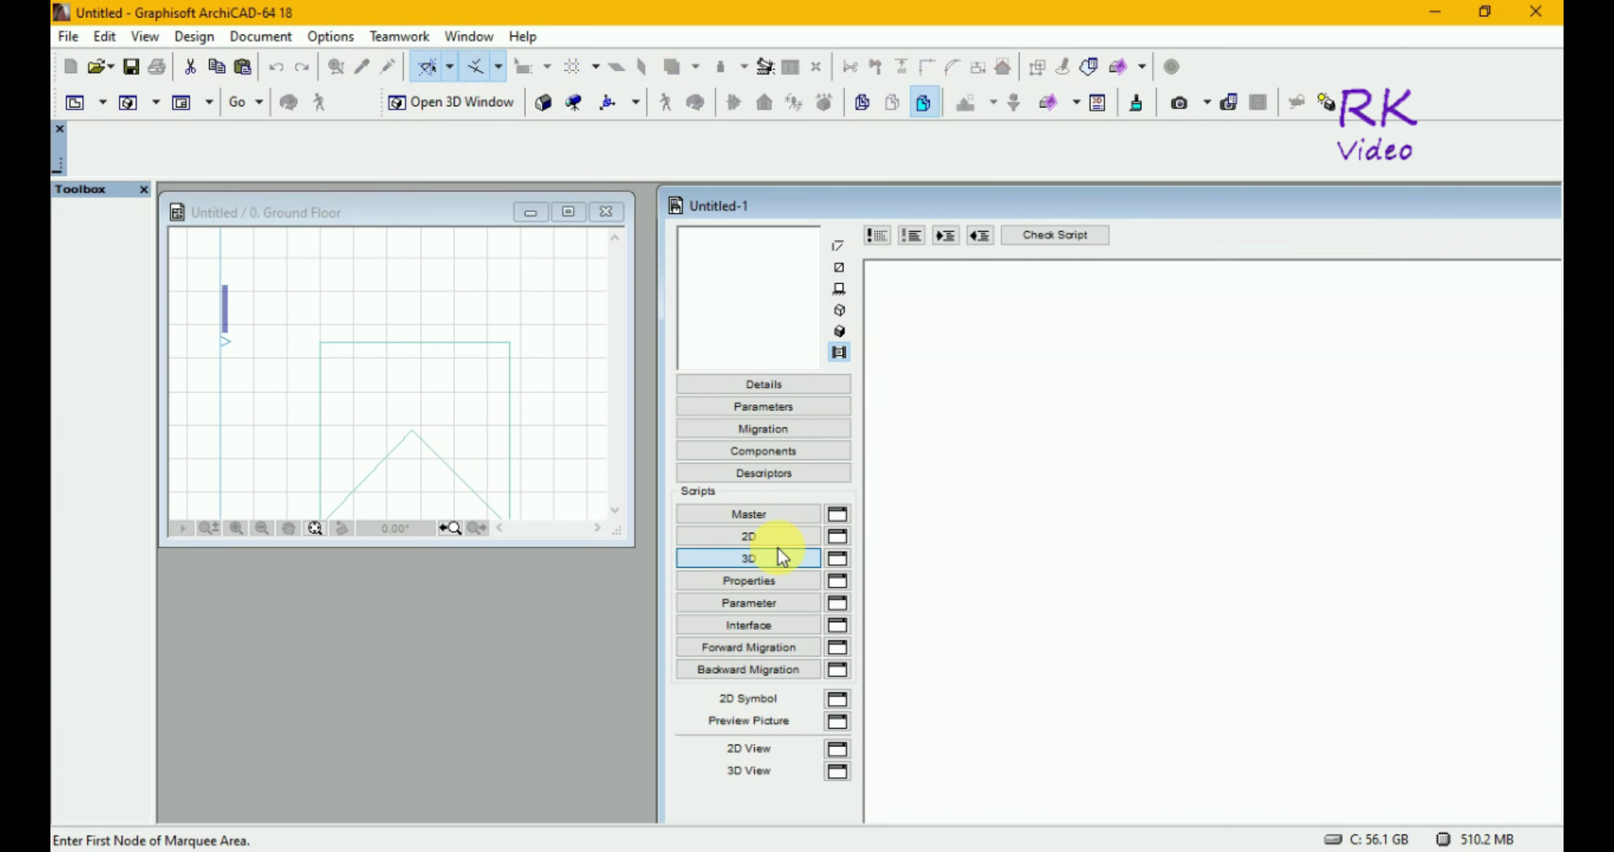
Step: Select the notched slab; its notch apex node accidentally gets moved
left_click(435, 210)
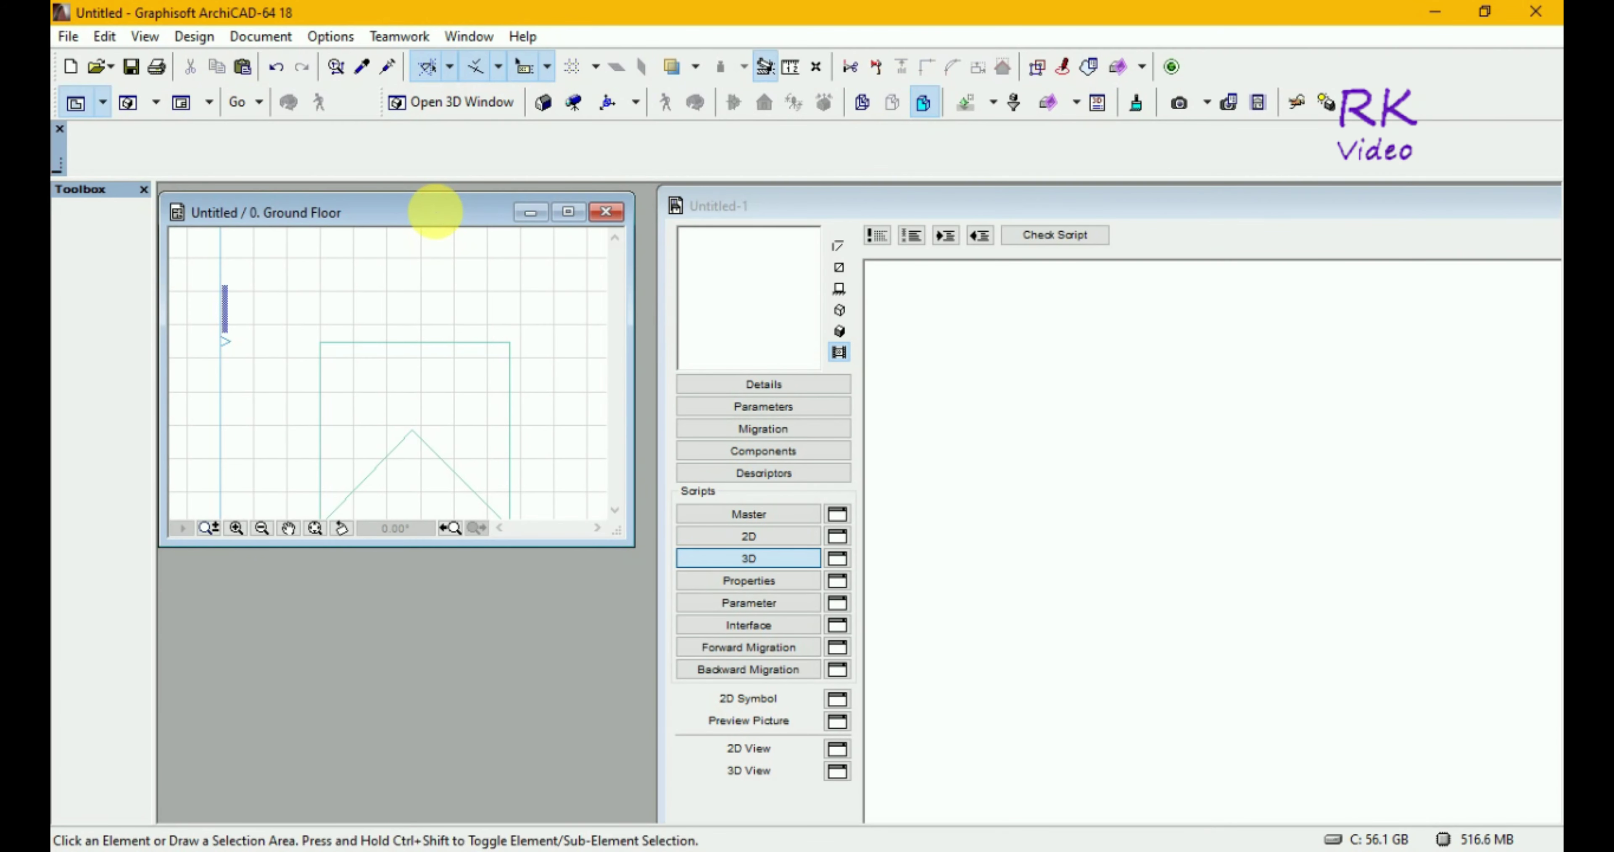
left_click(321, 343)
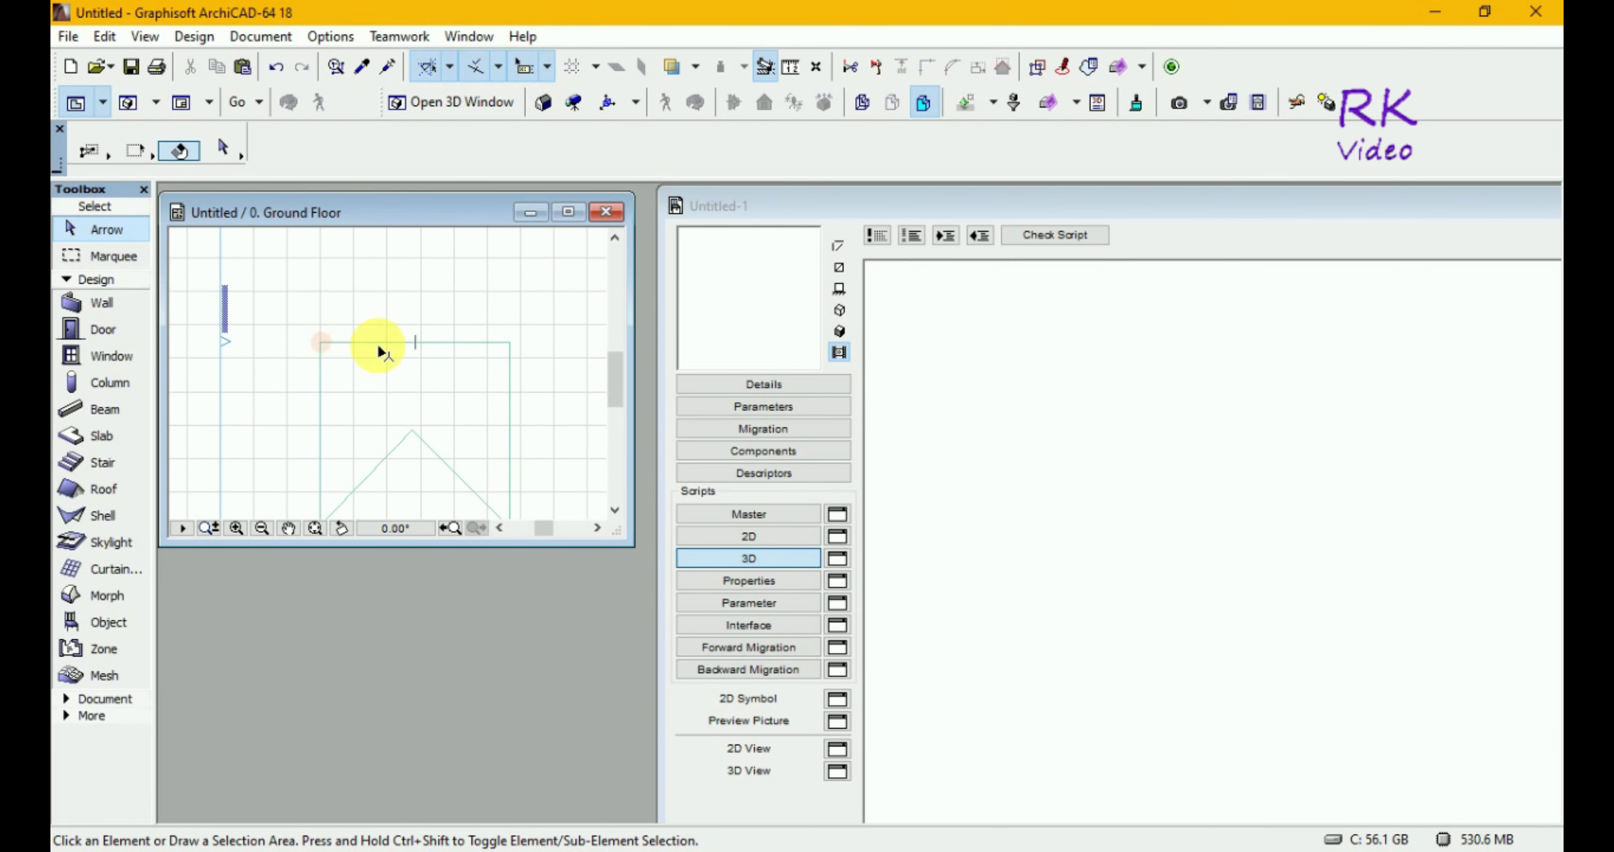
left_click(377, 344)
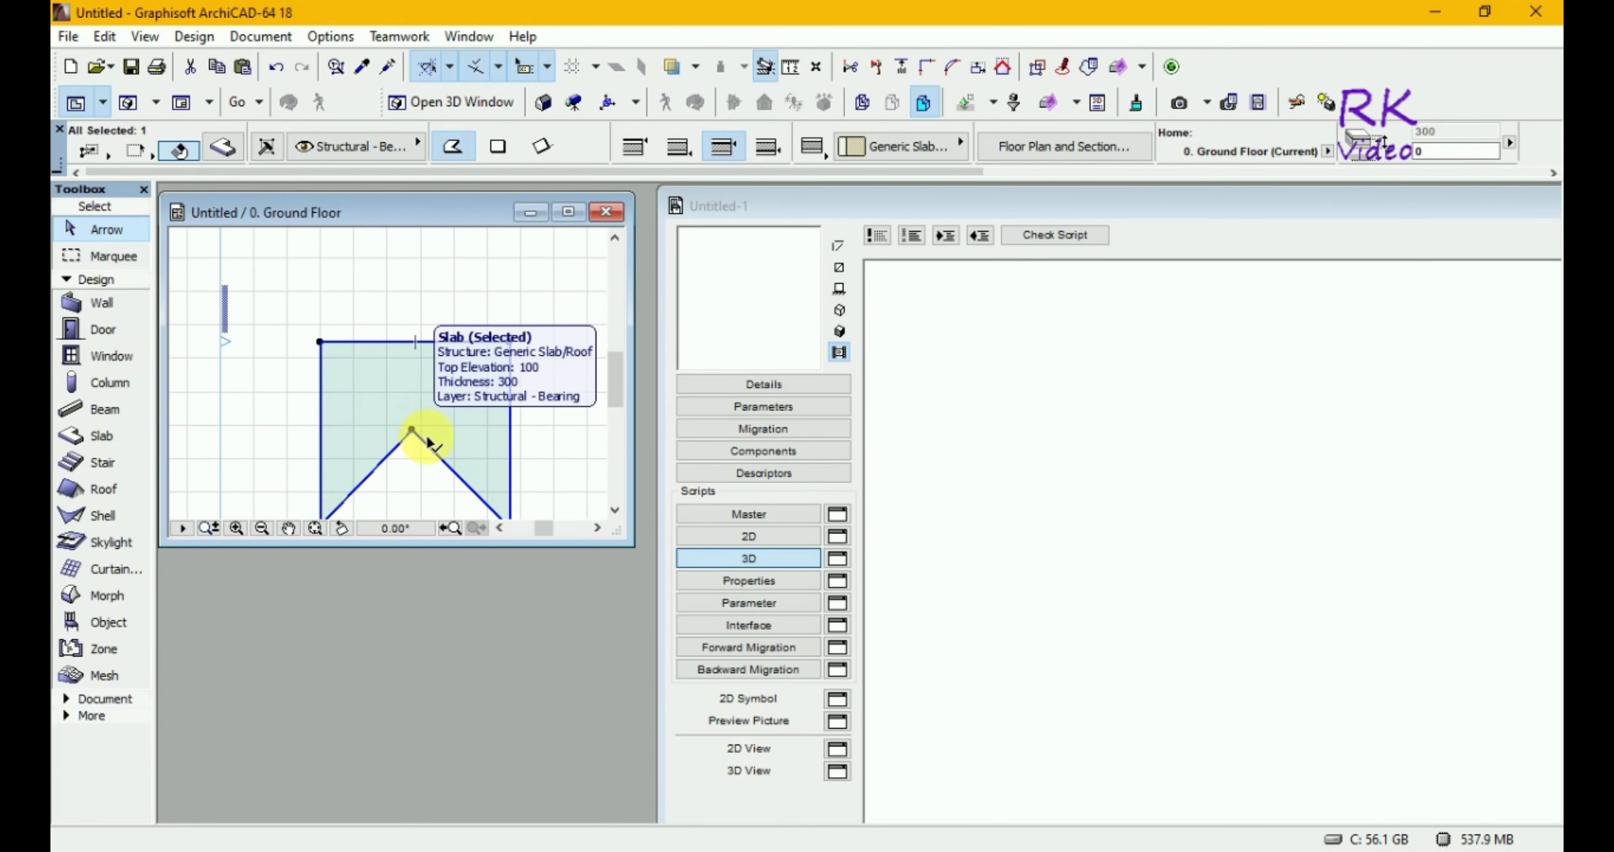
left_click(428, 439)
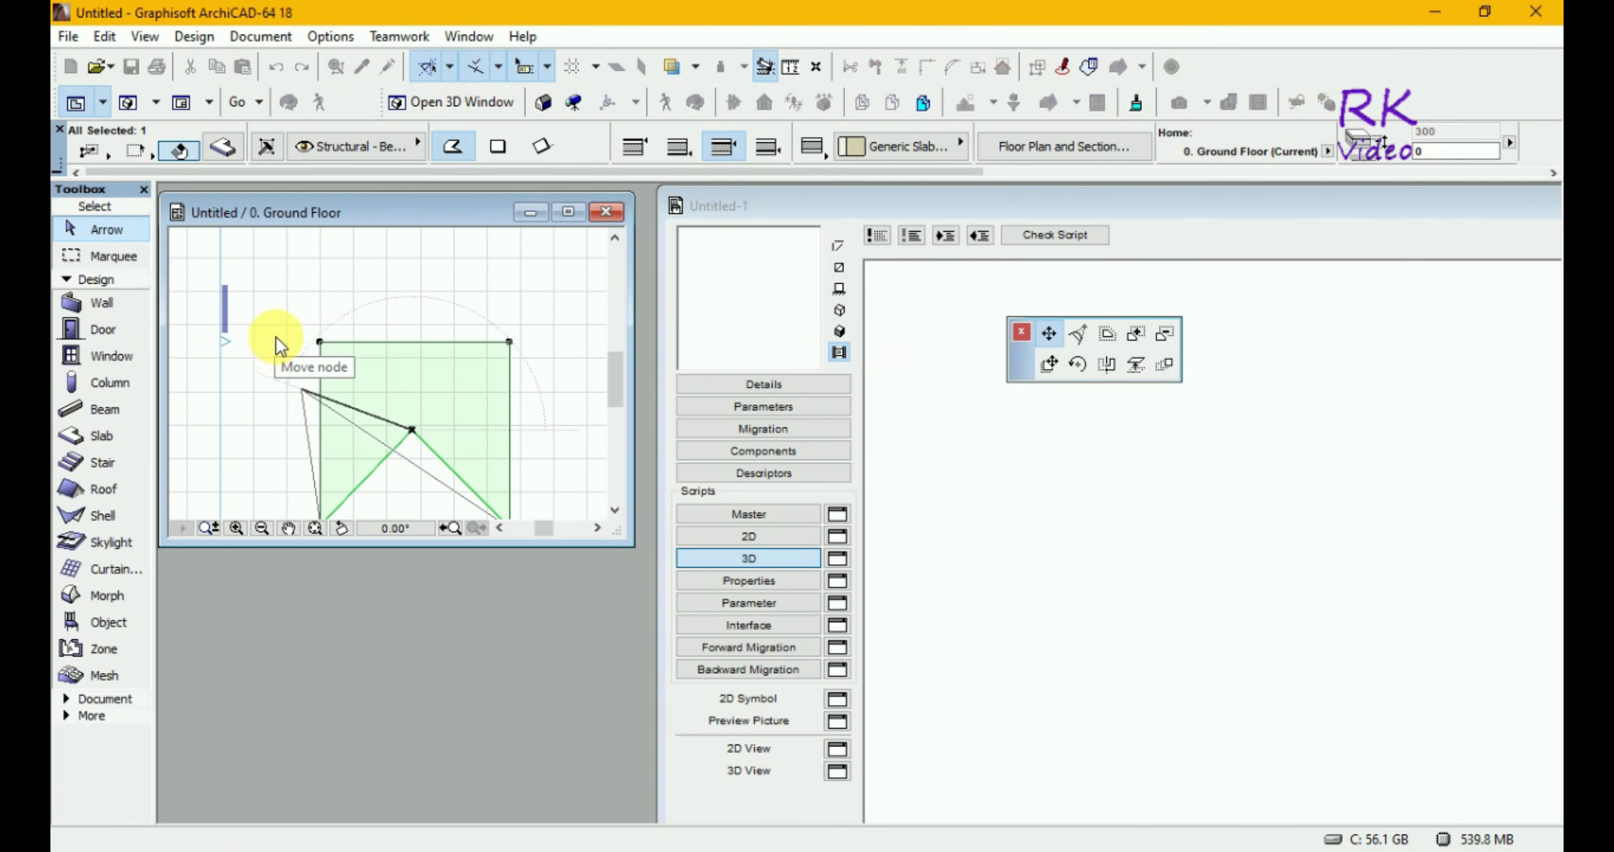
left_click(276, 338)
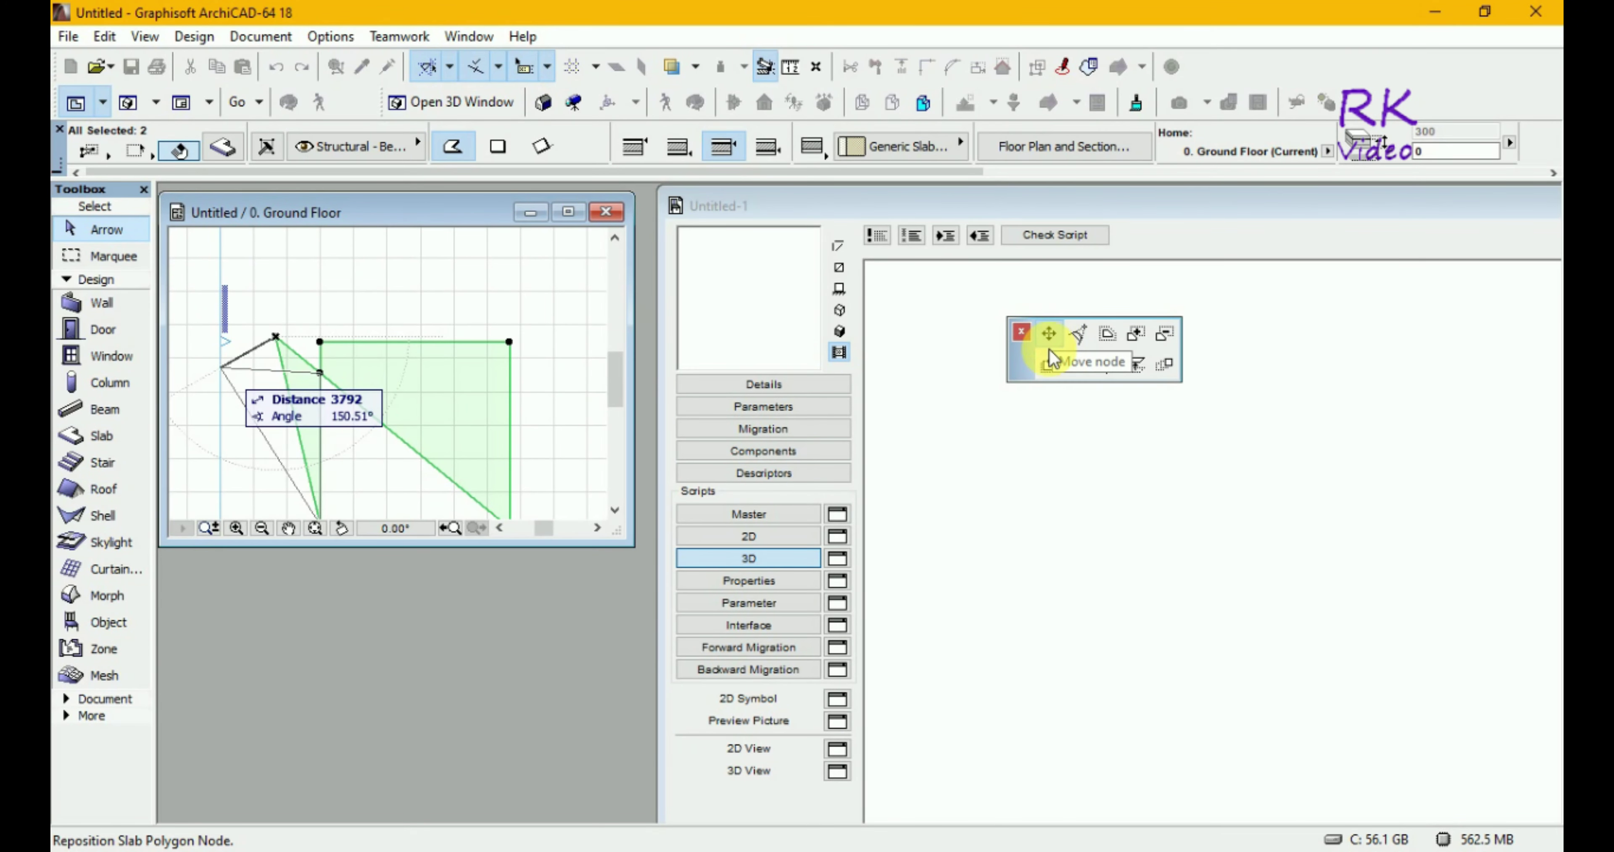
Step: Undo the stray node move and drag the slab into the empty 3D script
left_click(1051, 365)
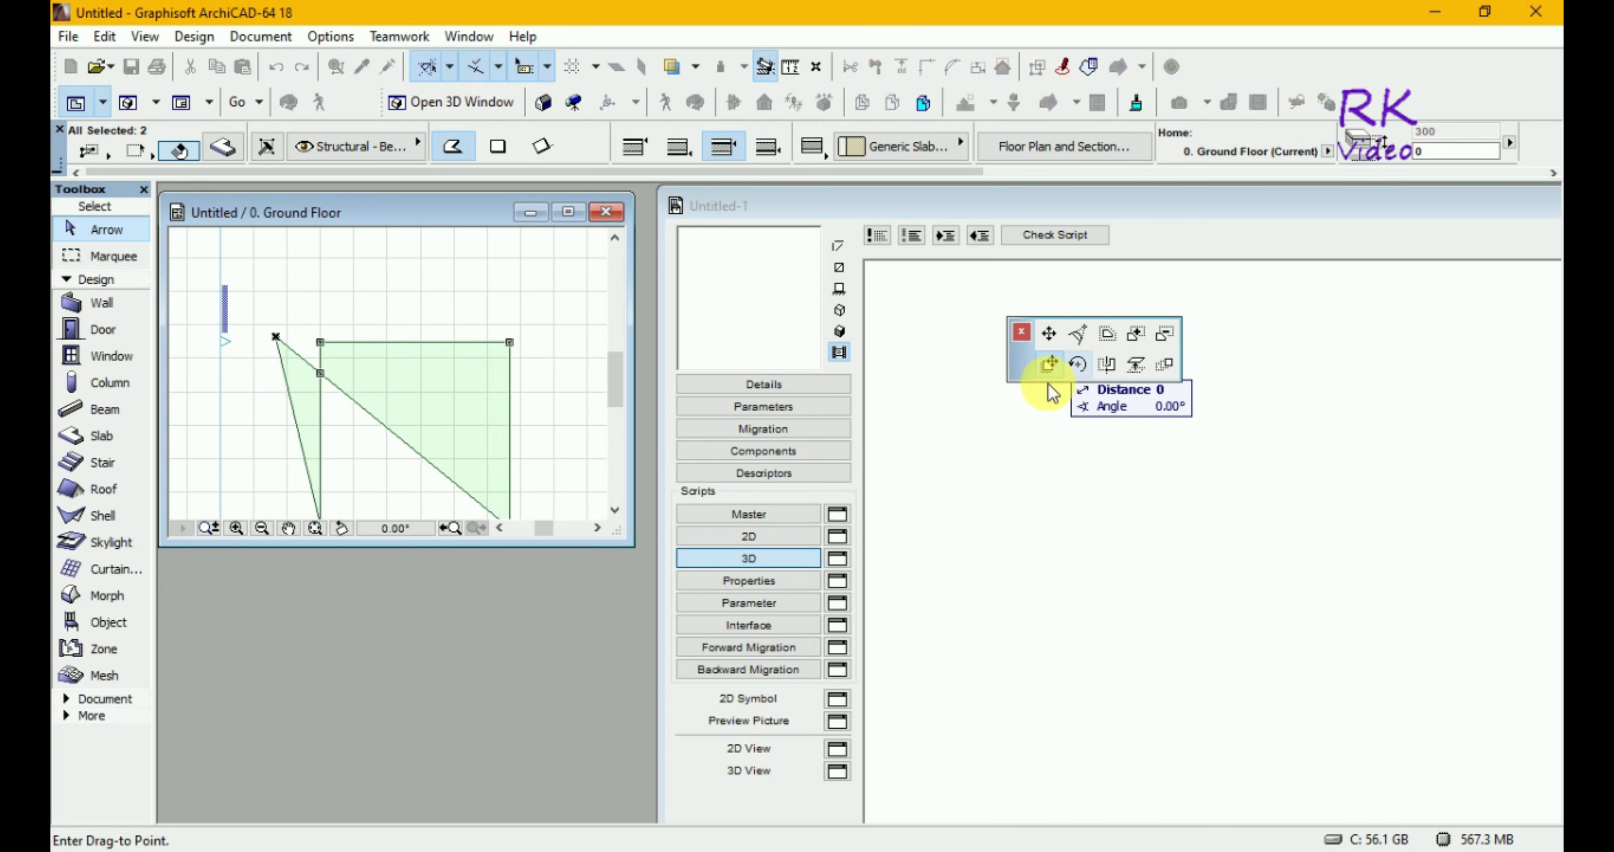
left_click(1013, 432)
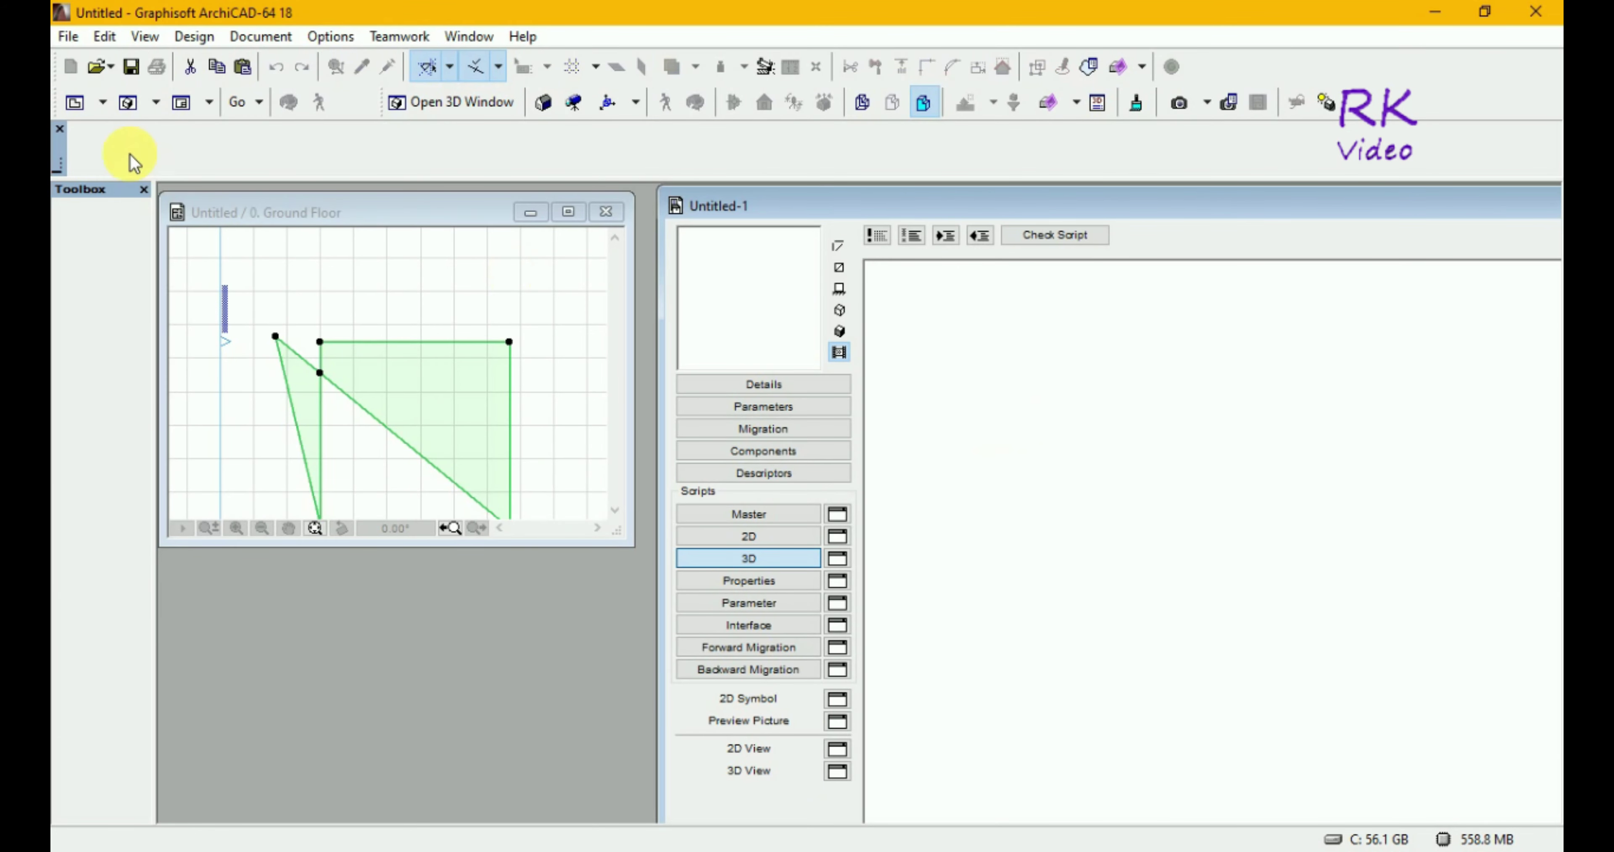
left_click(355, 213)
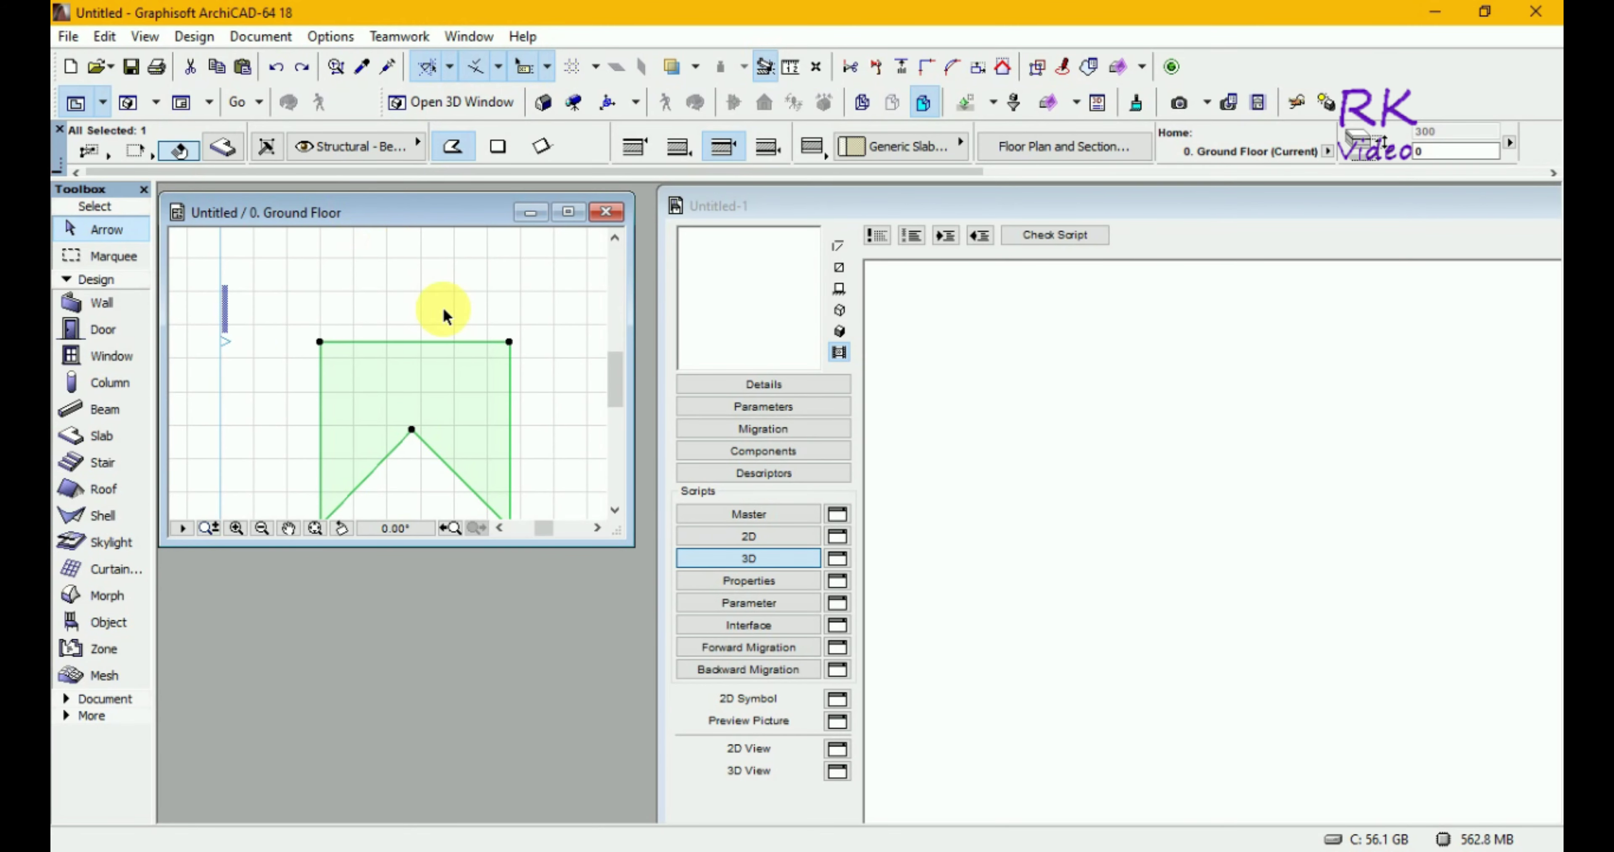
left_click(411, 431)
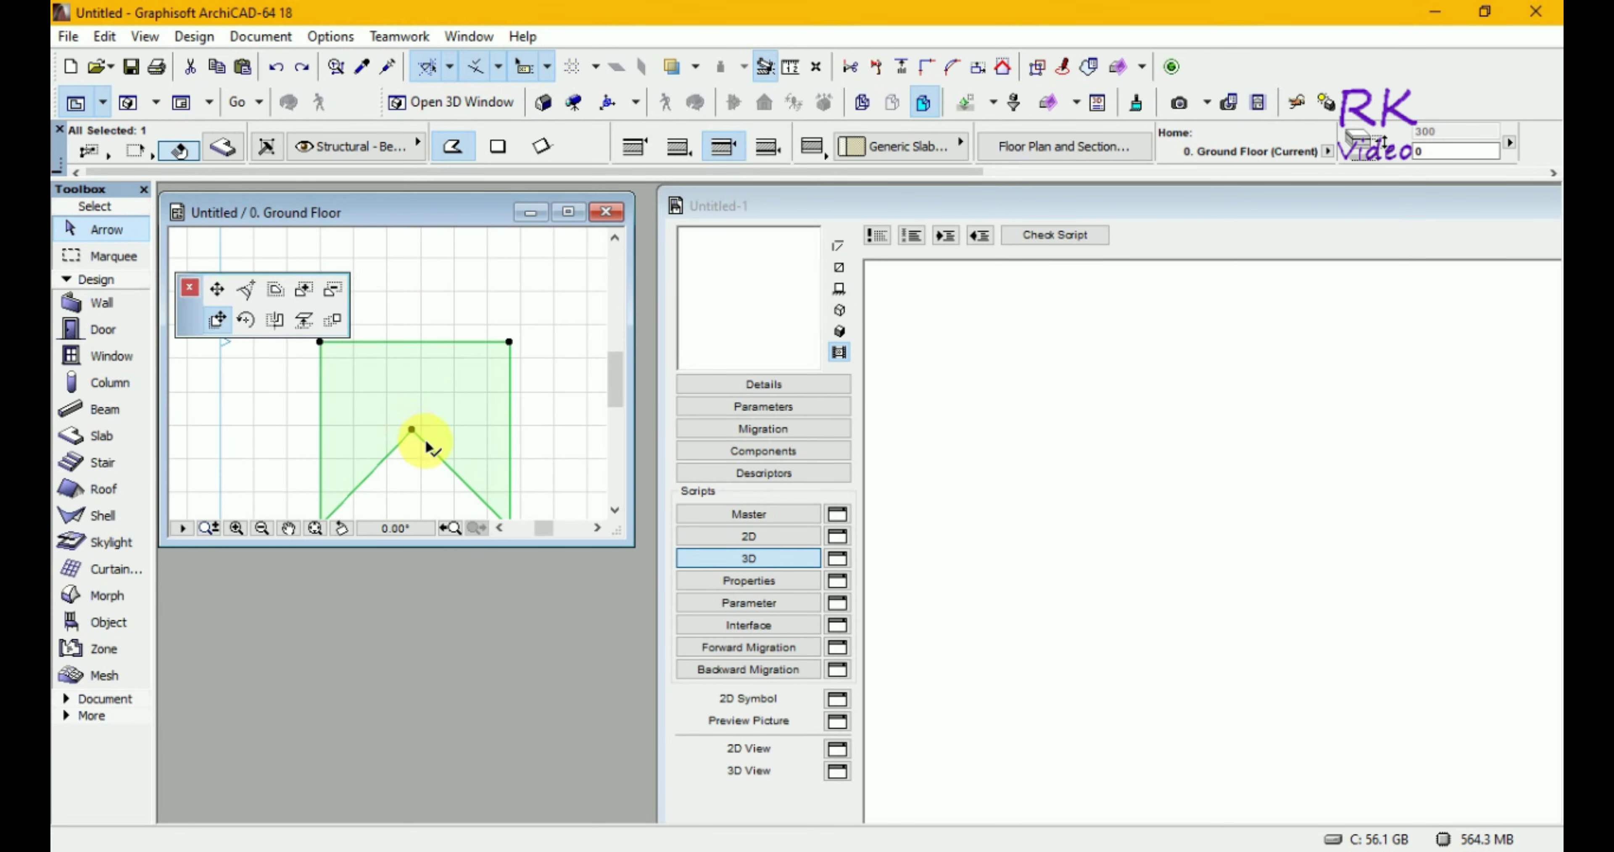
left_click(1074, 514)
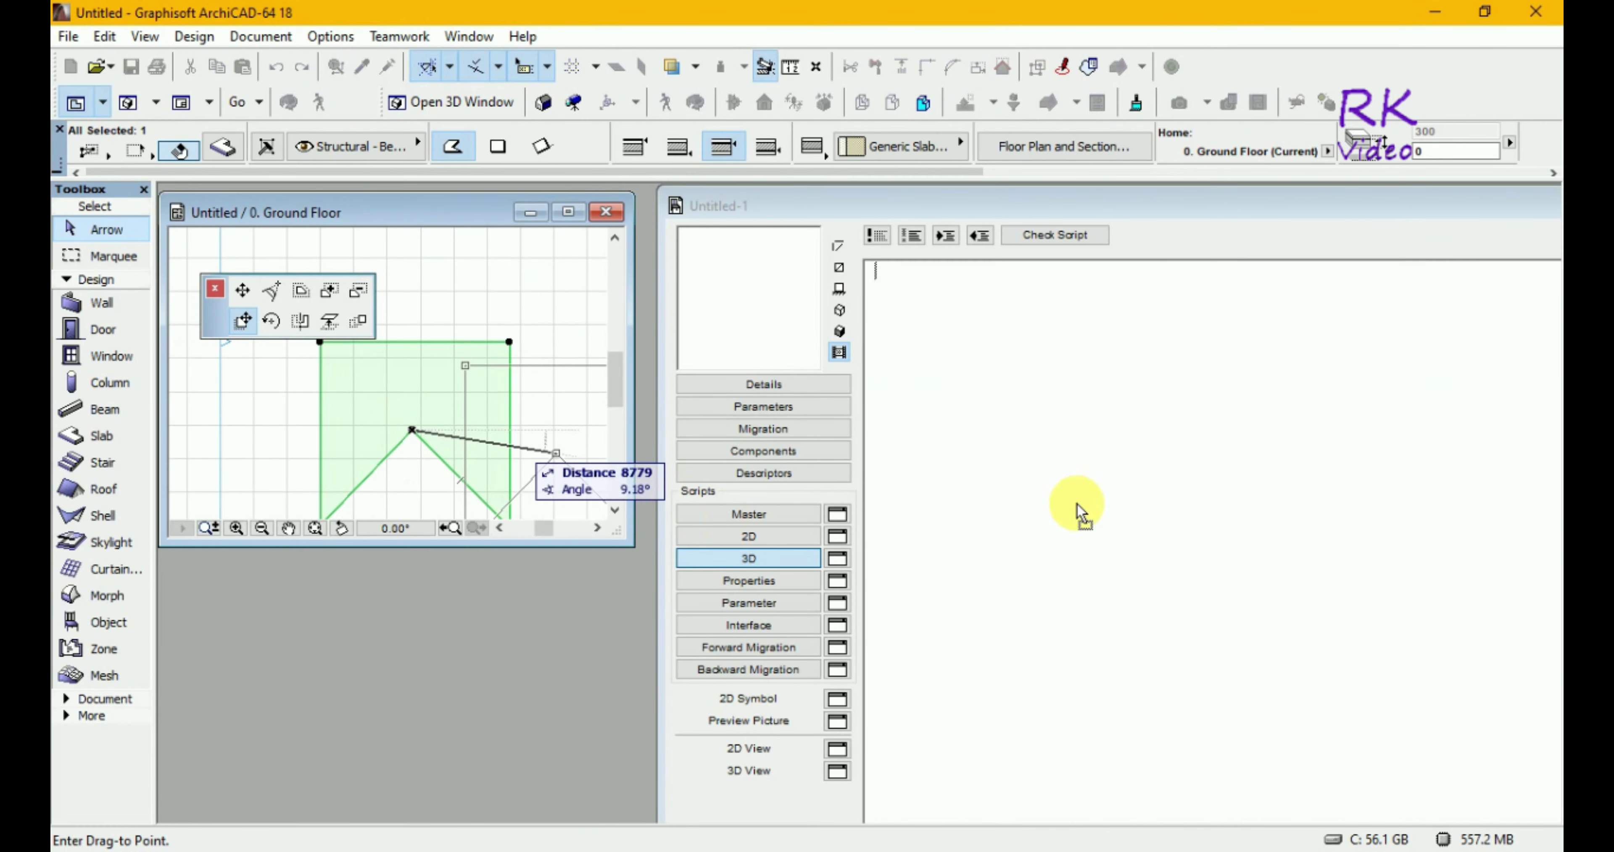
key("ctrl+v")
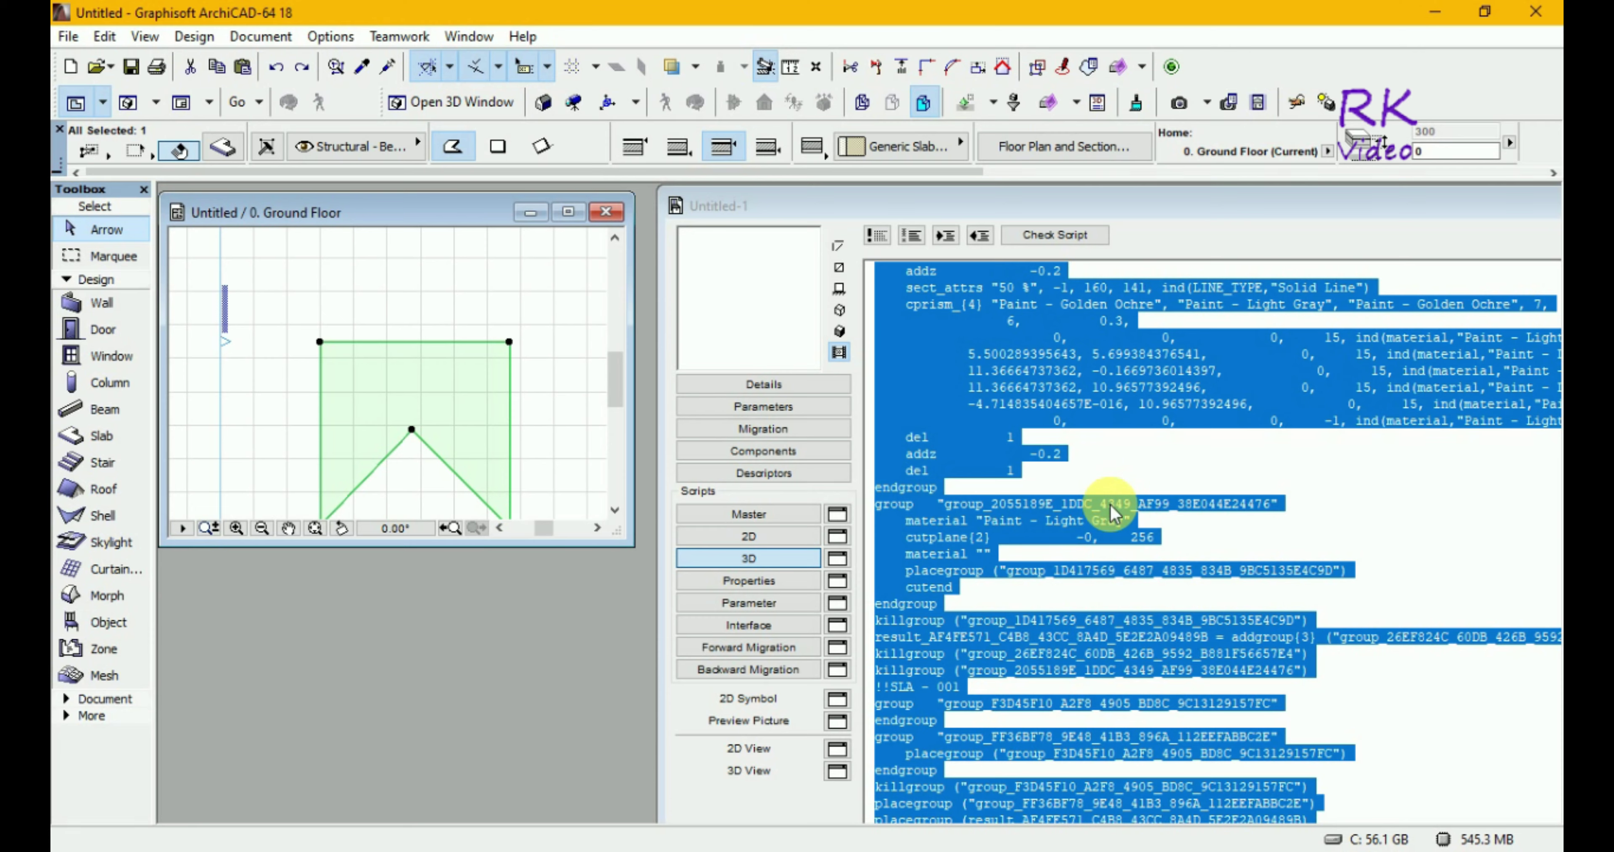
Step: Check the 3D script and stop at the 'Material not found' error on line 23
left_click(1059, 458)
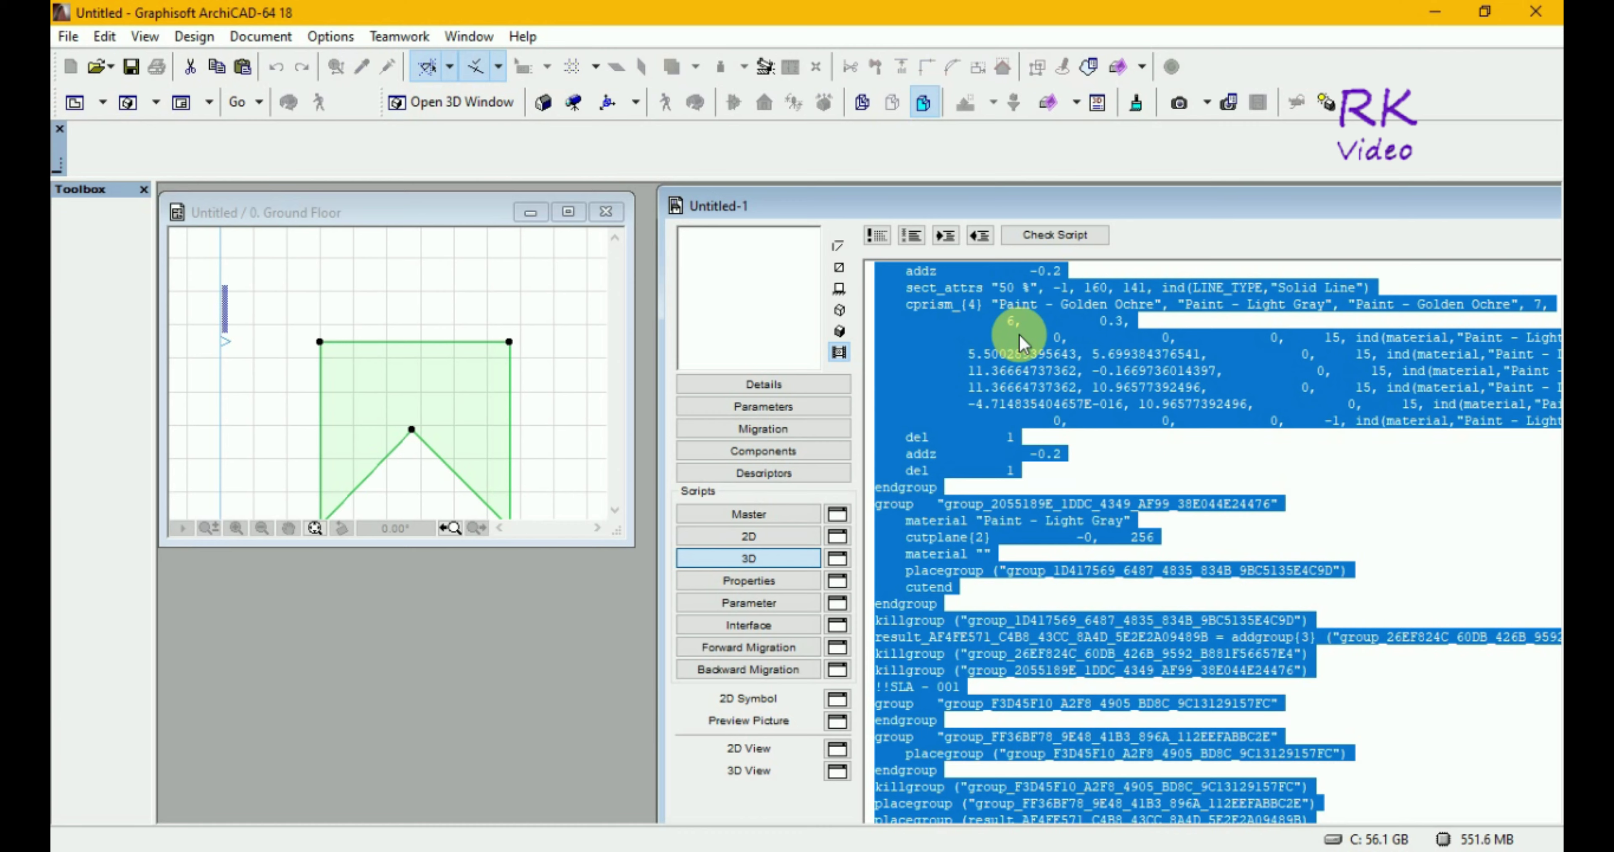
double_click(1031, 370)
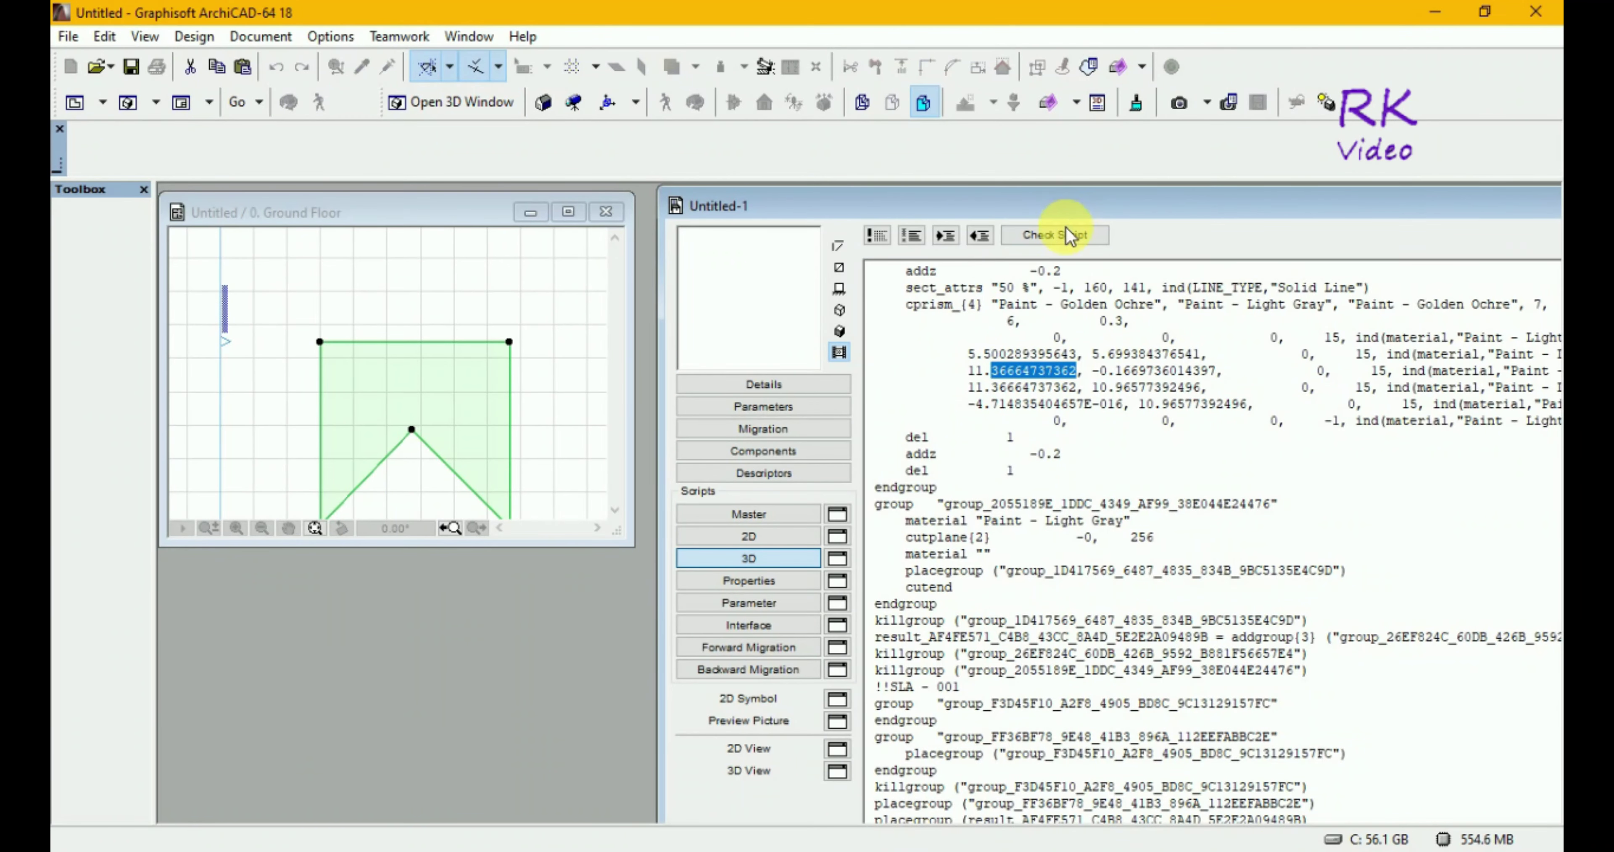
left_click(1068, 244)
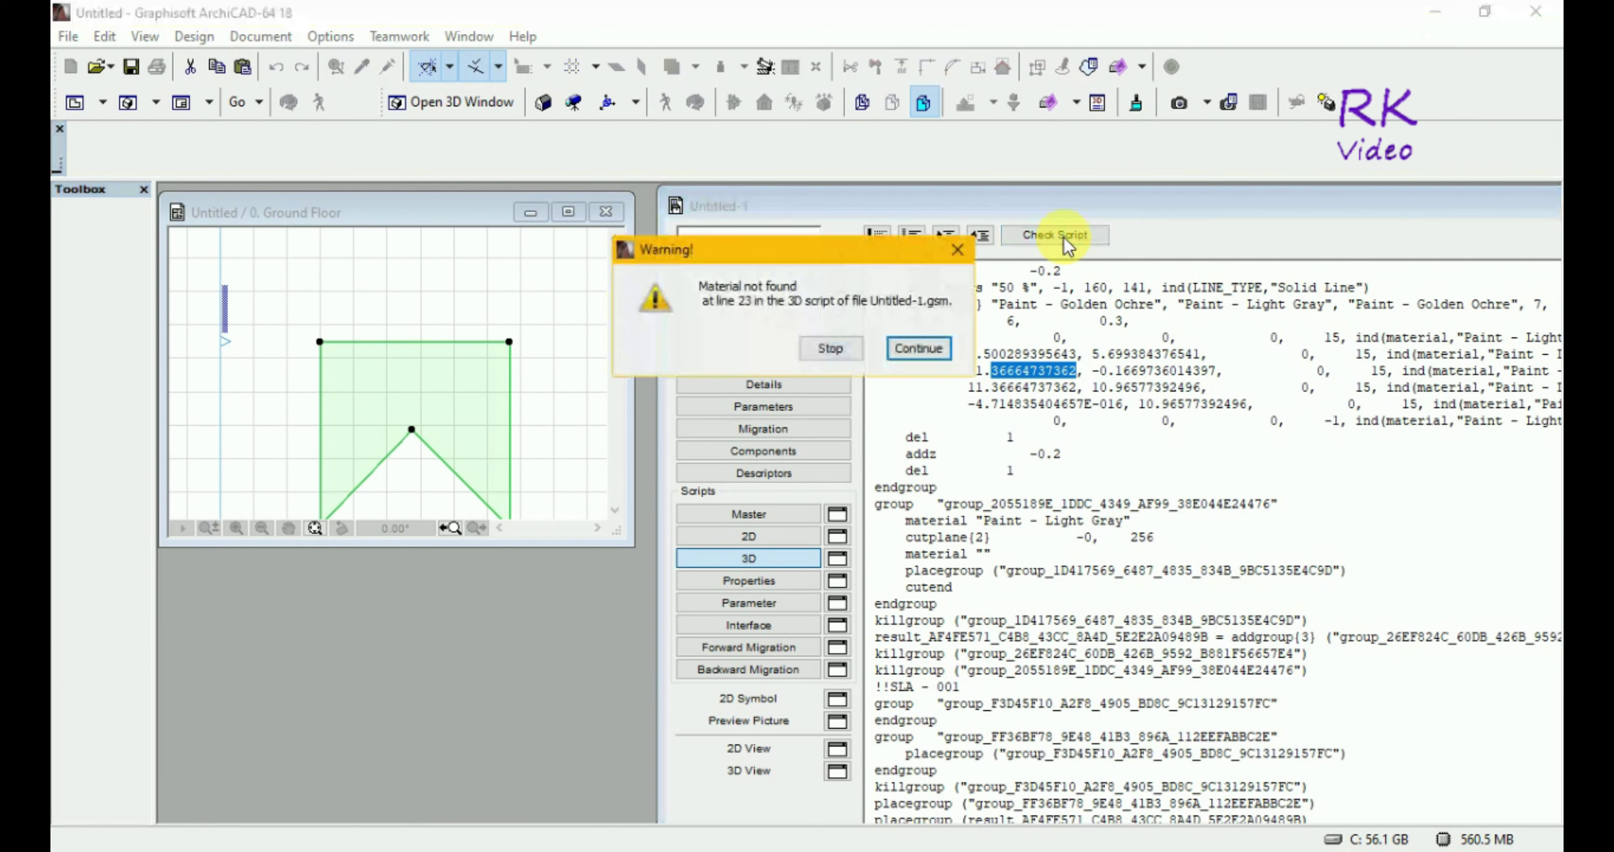
left_click(830, 348)
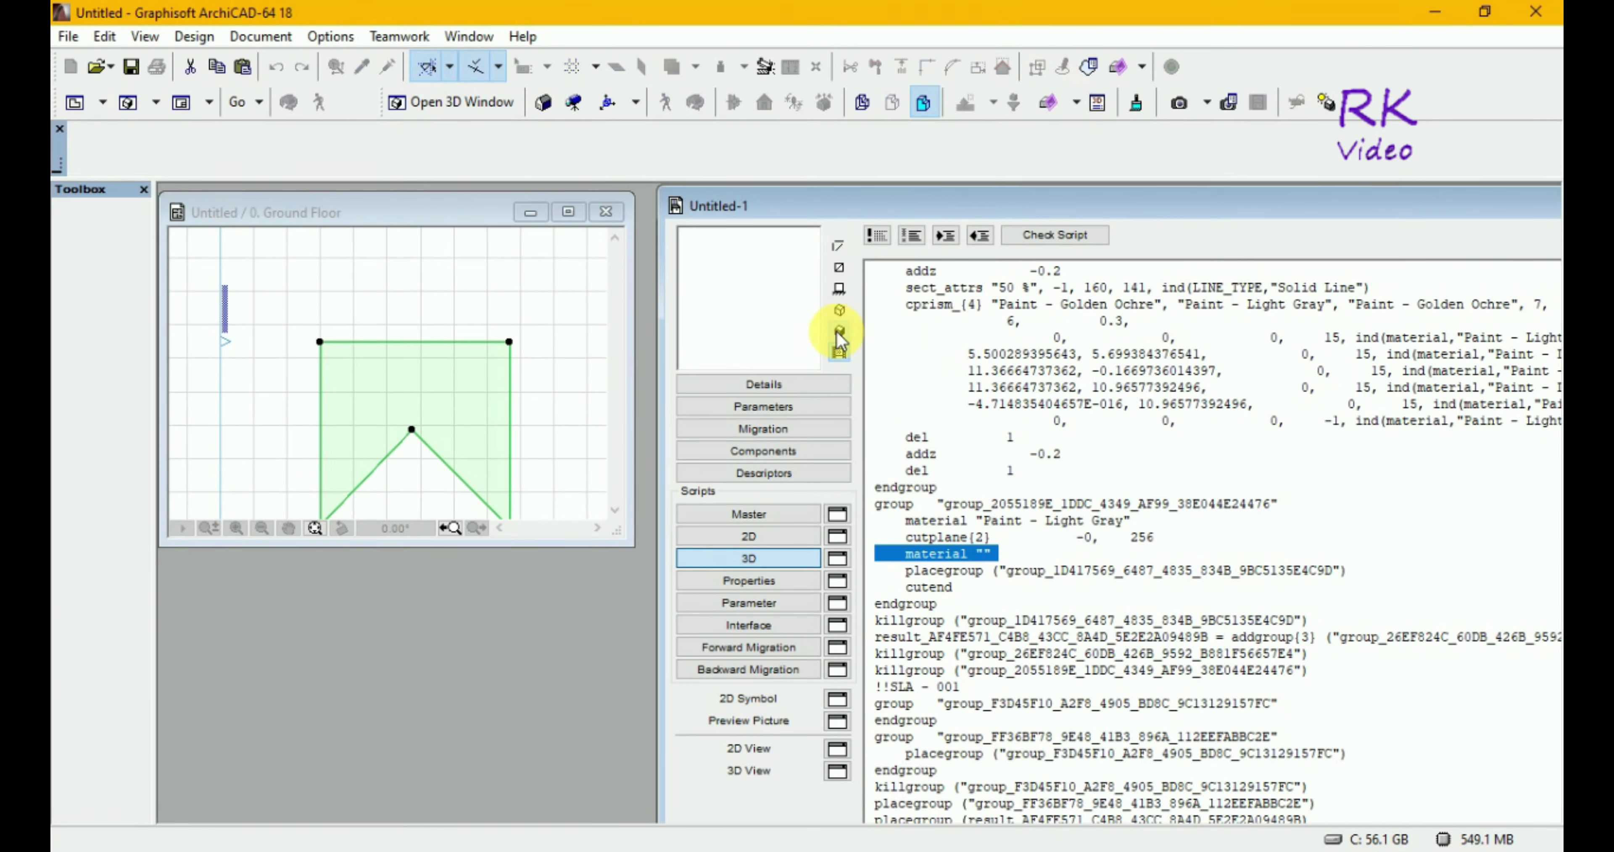
Step: Preview the Untitled-1 object in 3D and open it in a lowered 3D View window
left_click(840, 335)
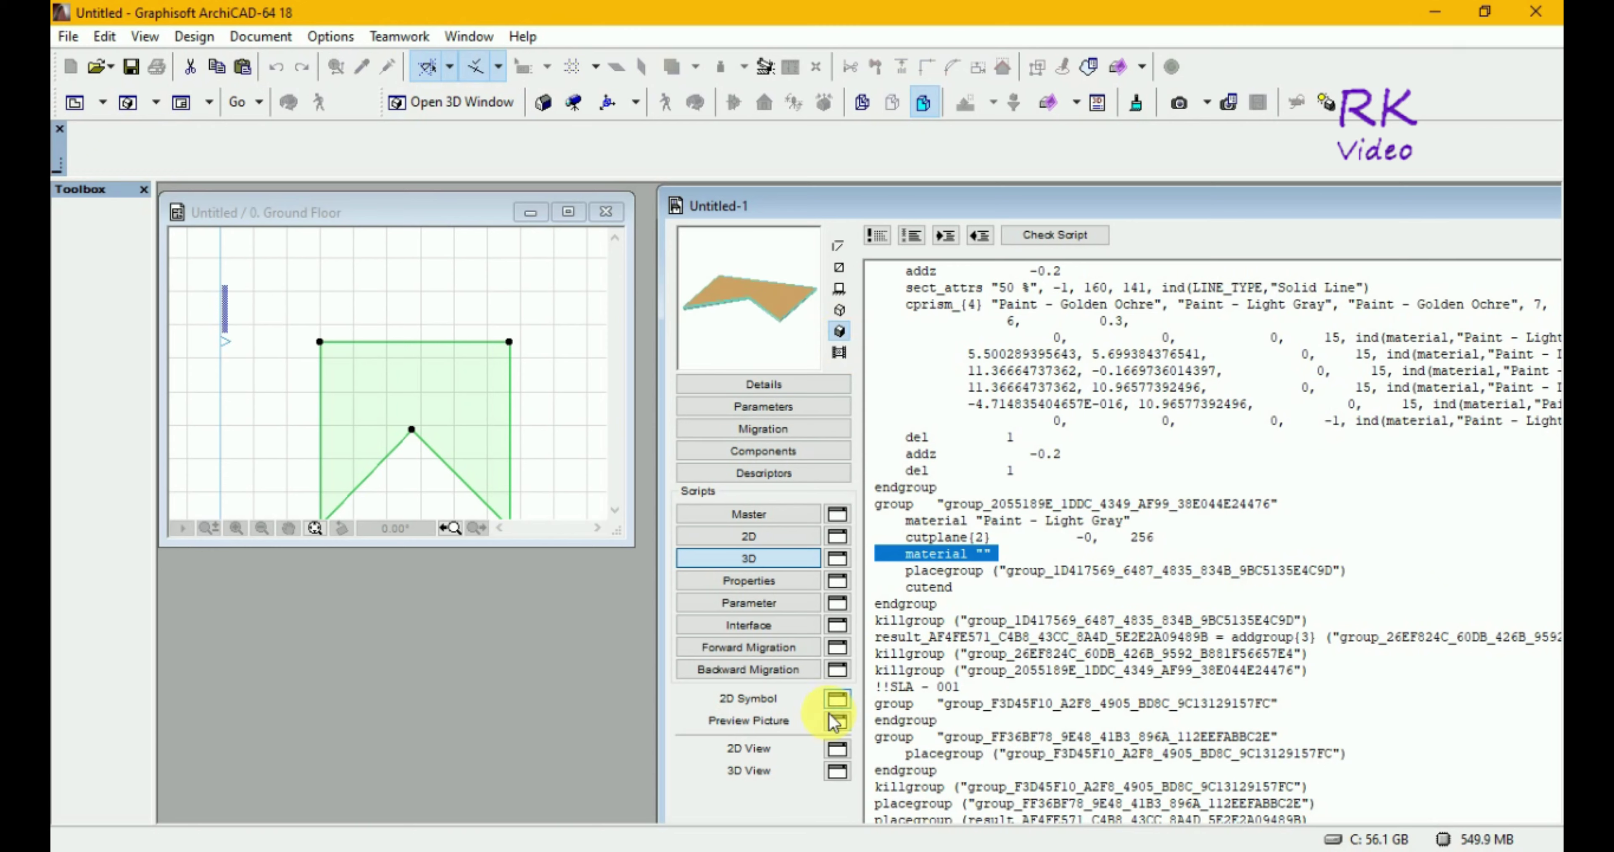
left_click(837, 771)
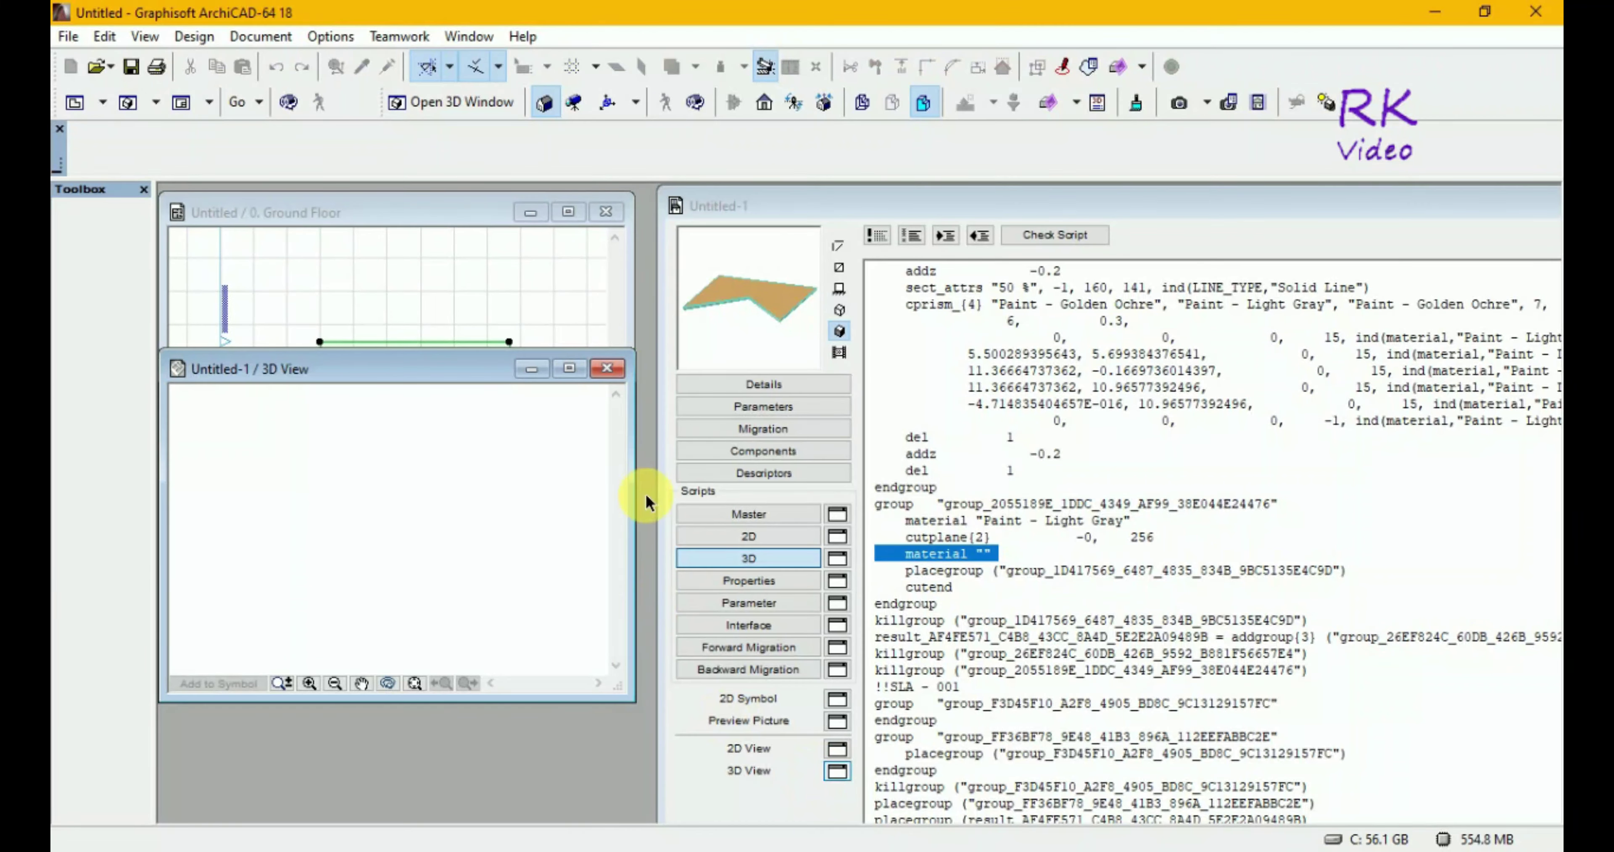
left_click_drag(451, 361, 448, 494)
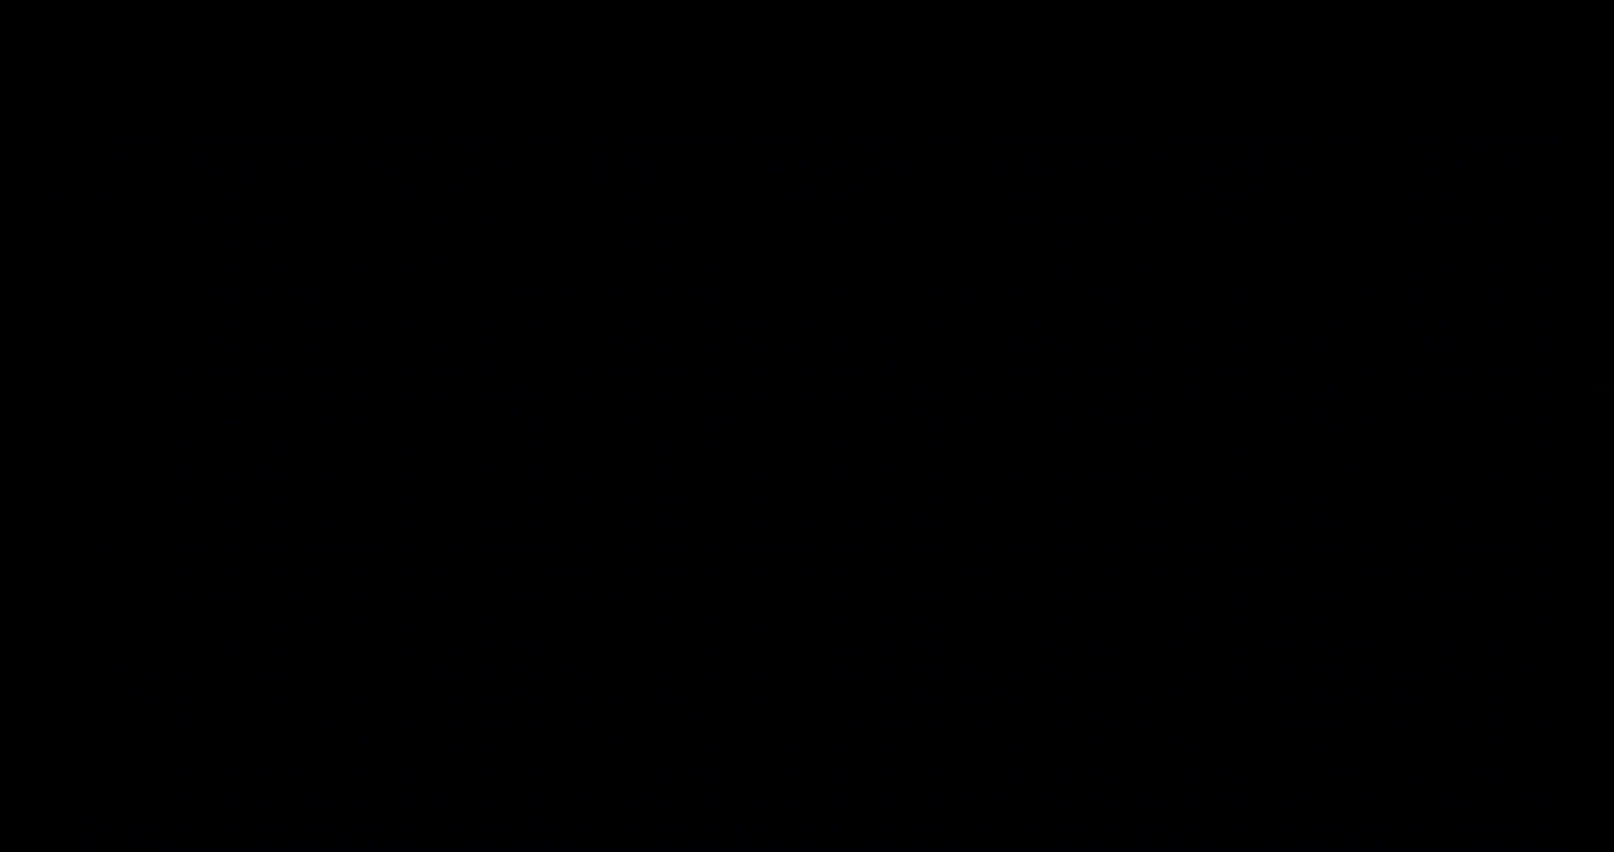